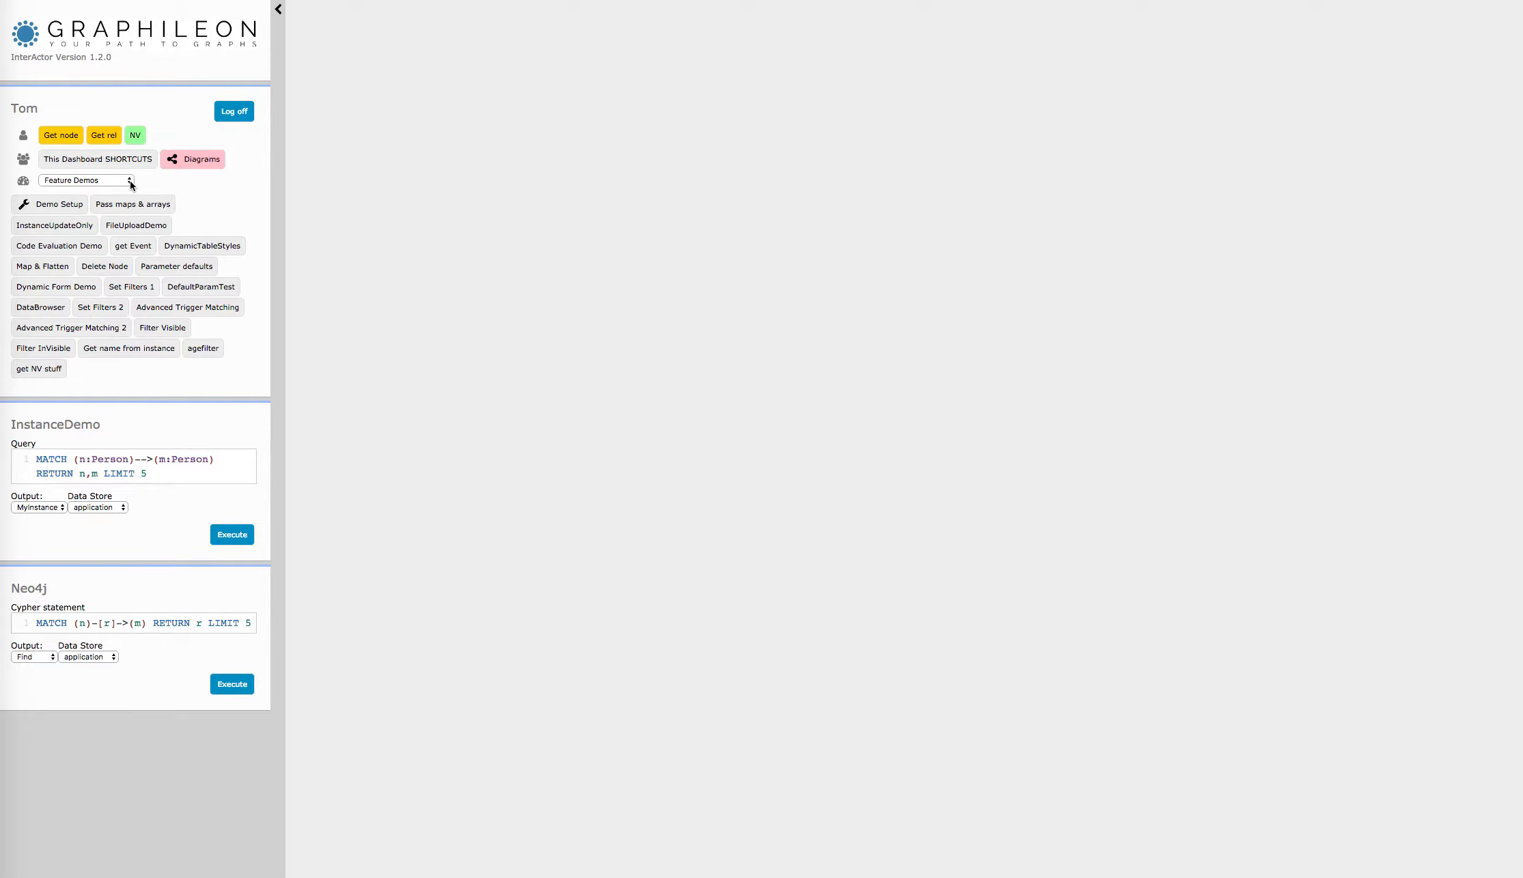
Step: Open the DynamicTableStyles demo and toggle the first two rows to fraud and back to no-fraud
{"action": "left_click", "coordinate": [219, 251]}
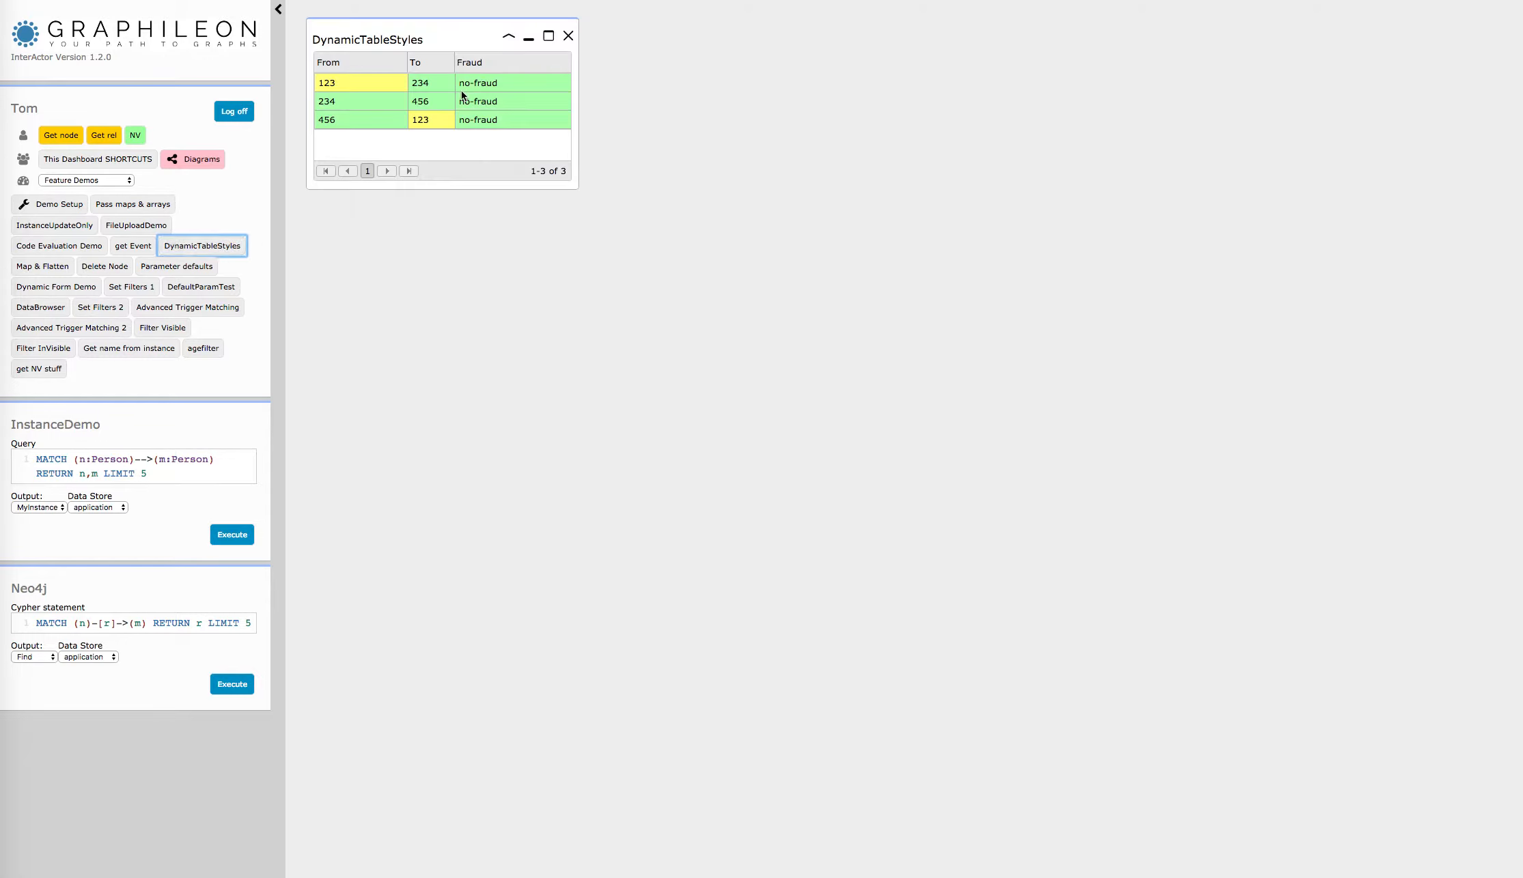
{"action": "left_click", "coordinate": [516, 84]}
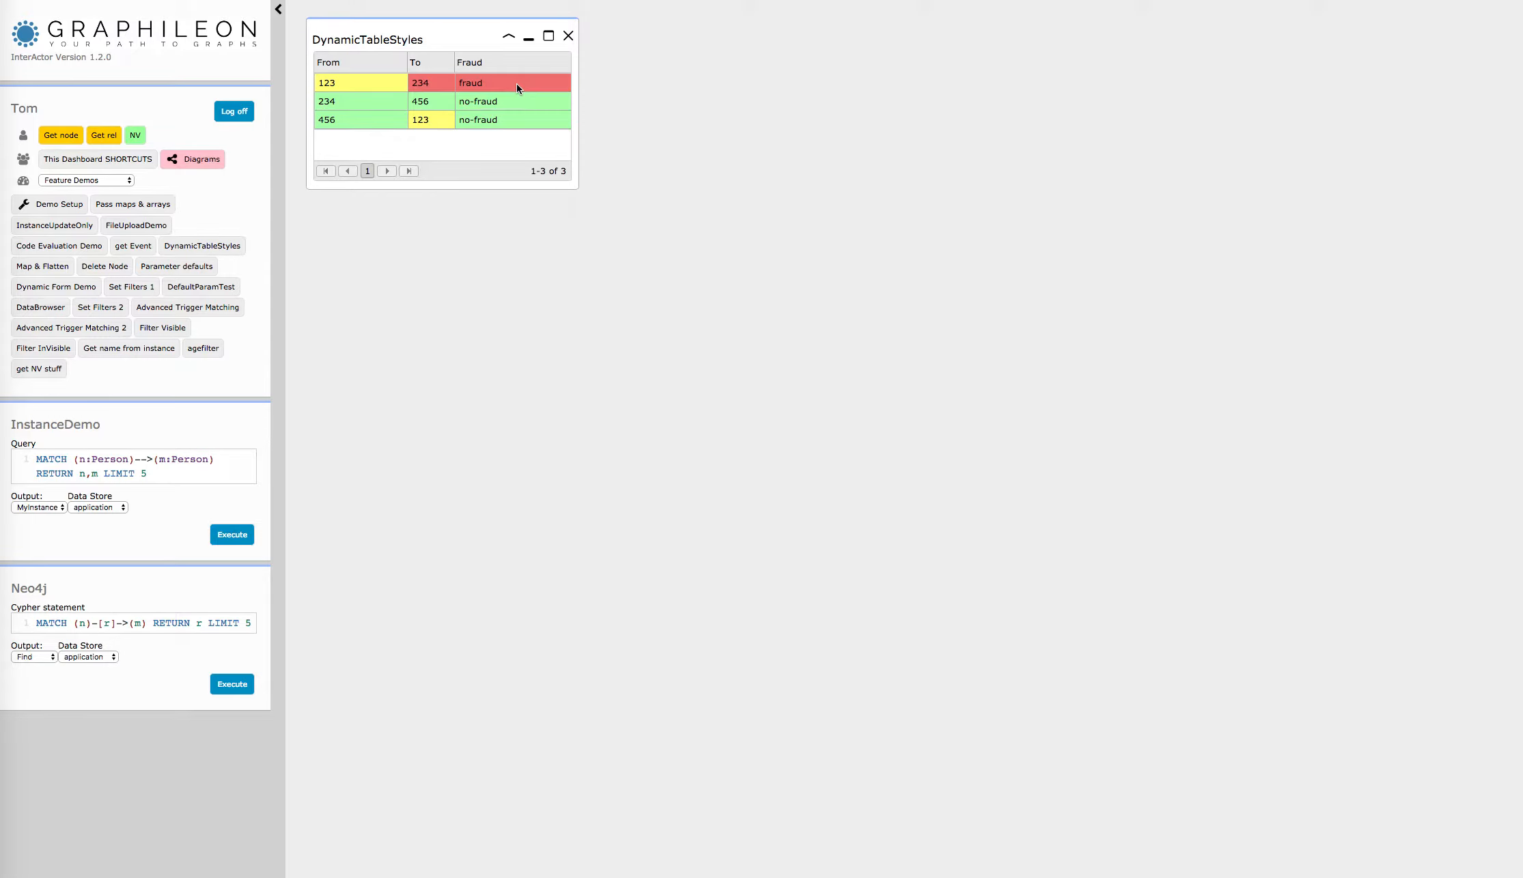
{"action": "left_click", "coordinate": [516, 102]}
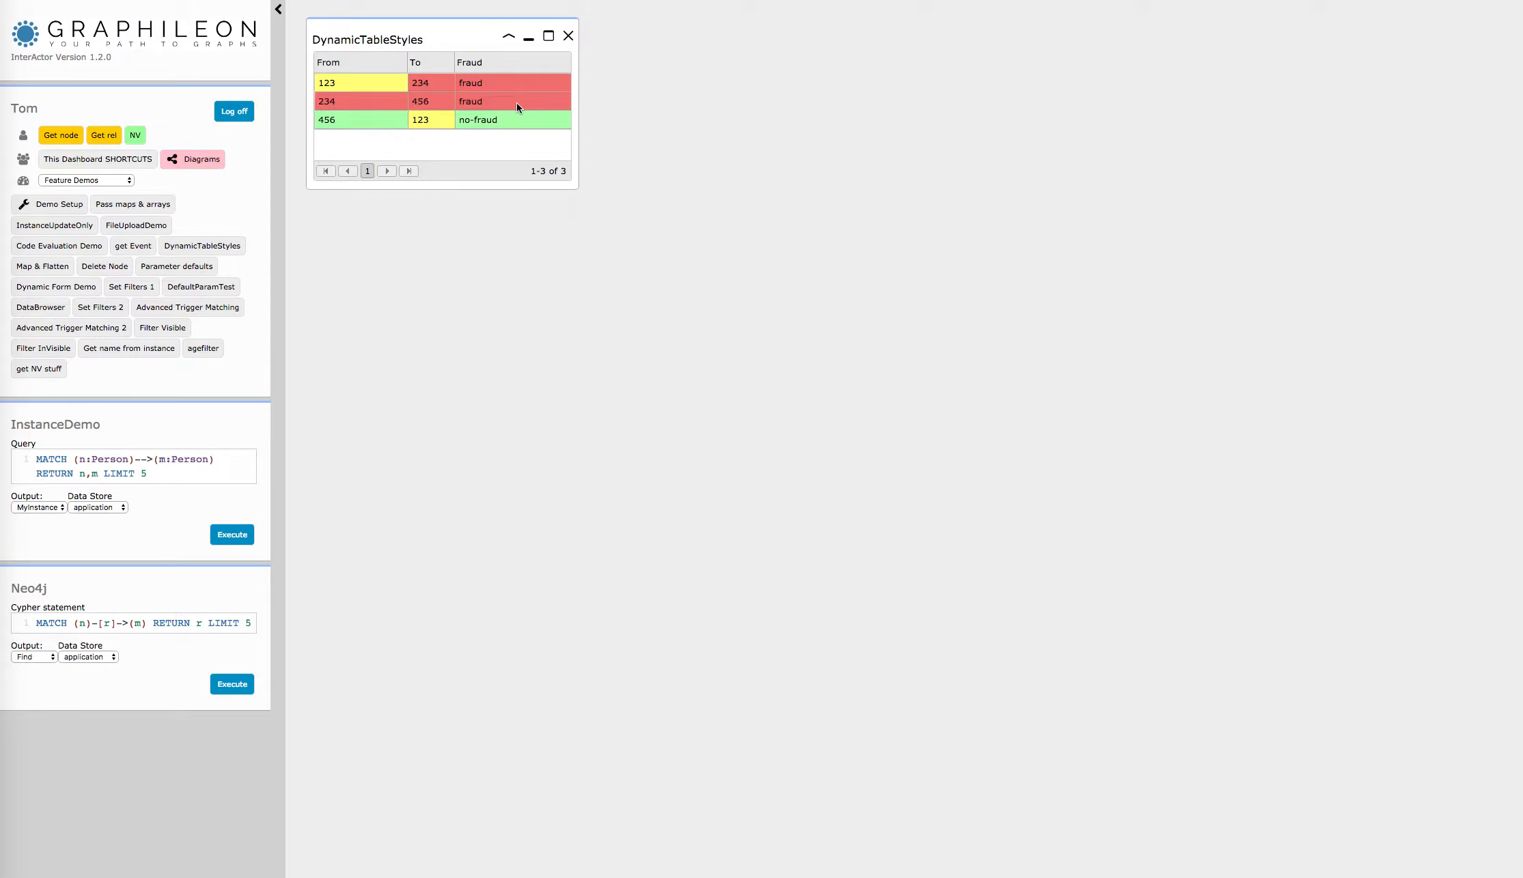
{"action": "left_click", "coordinate": [516, 102]}
{"action": "left_click", "coordinate": [517, 84]}
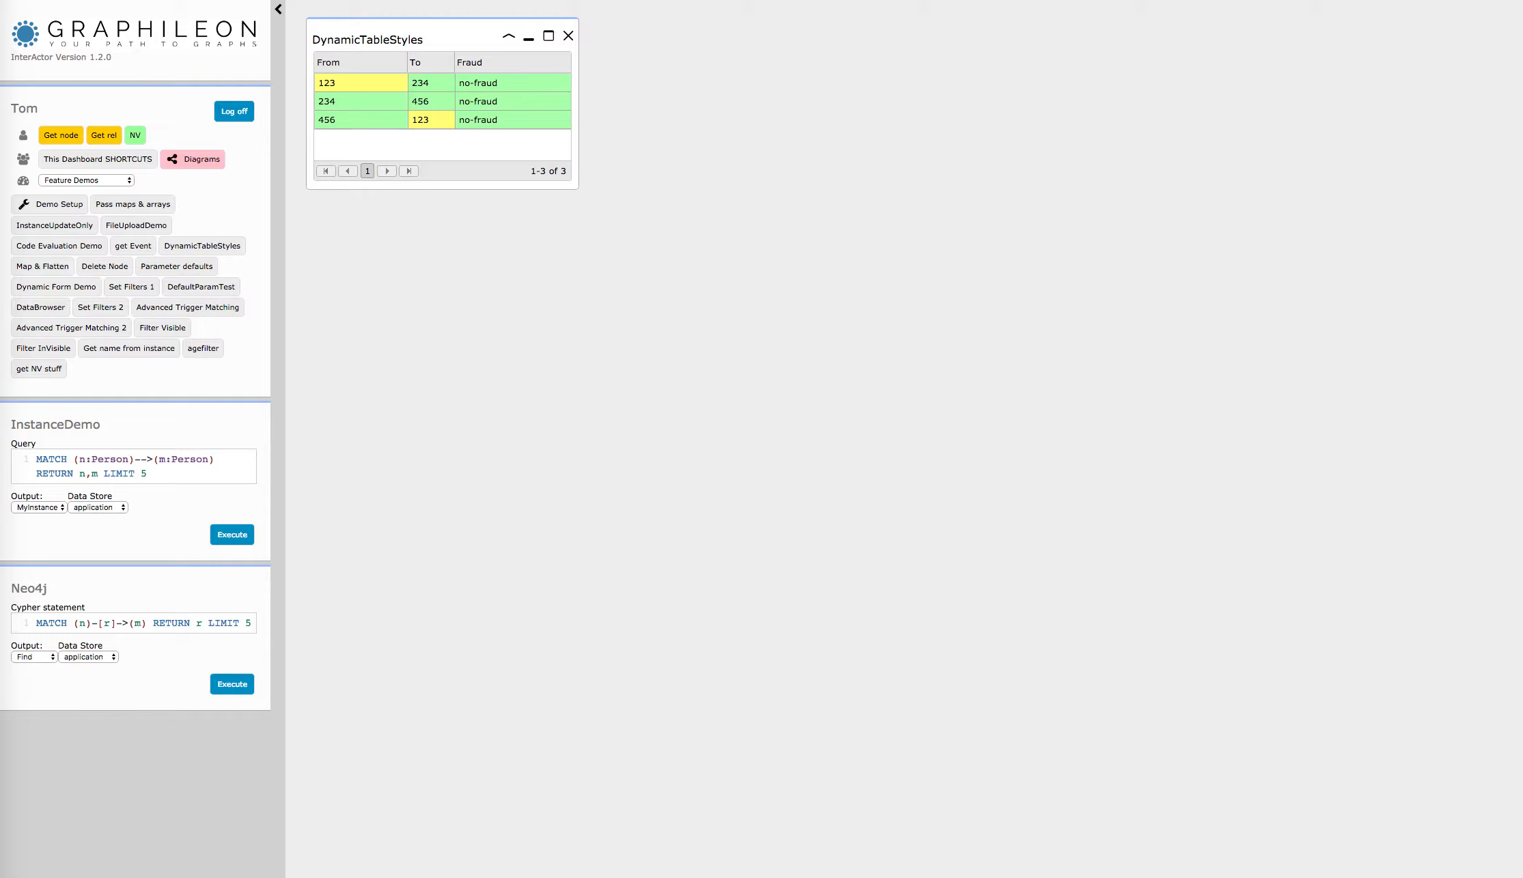
Step: Resize and reposition the NV graph window, expand the DynamicTableStyles node's relations and fit the graph to the view
{"action": "left_click_drag", "start_coordinate": [1340, 542], "coordinate": [763, 339]}
{"action": "left_click_drag", "start_coordinate": [869, 418], "coordinate": [1130, 445]}
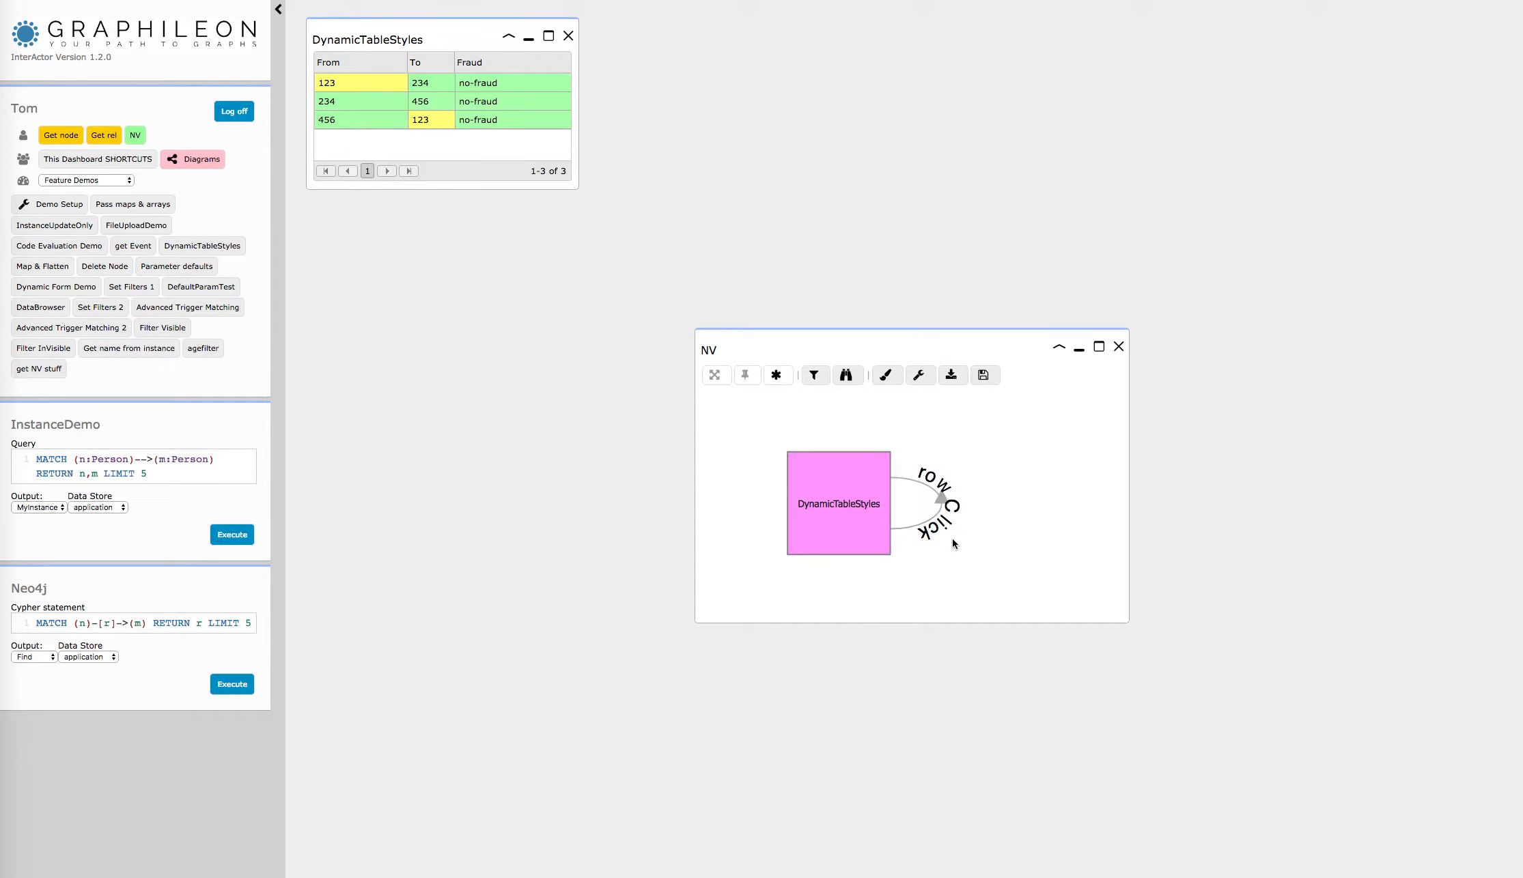
{"action": "left_click", "coordinate": [847, 504]}
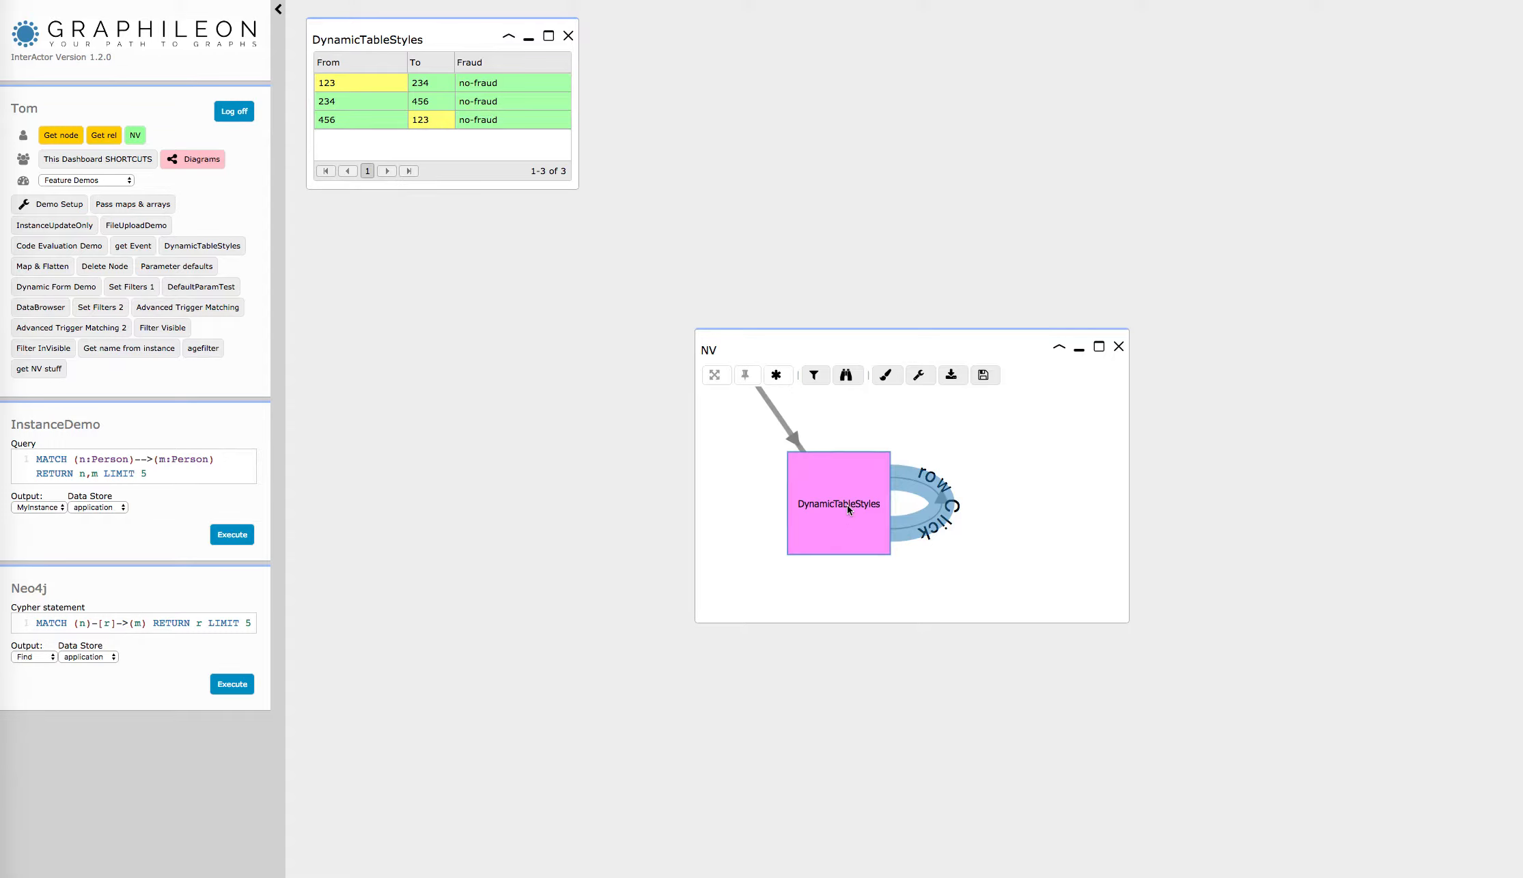
{"action": "left_click", "coordinate": [714, 376]}
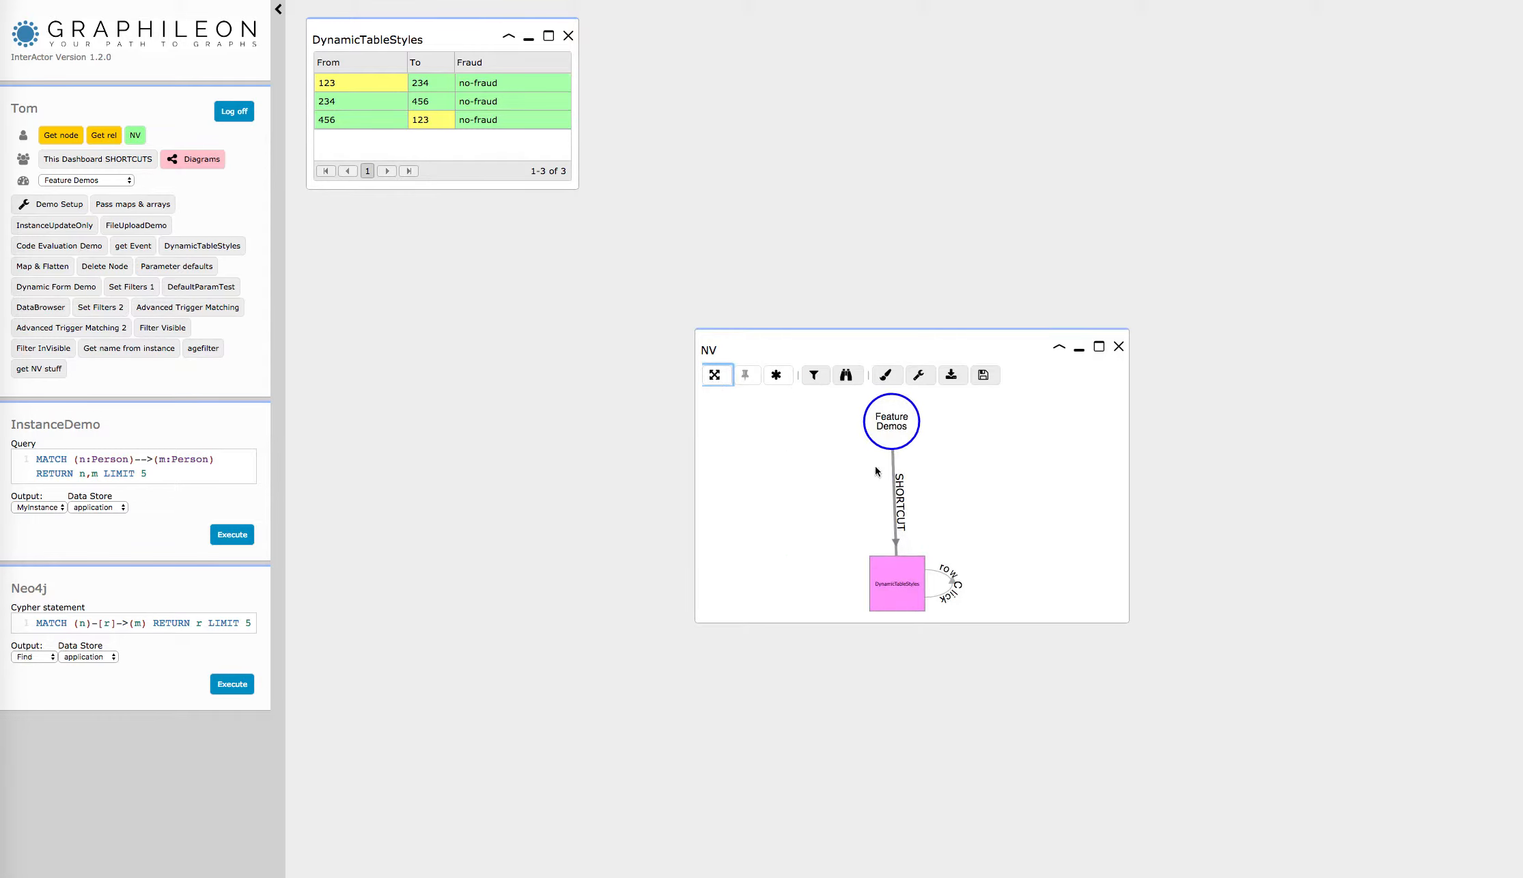
Step: Look at the Feature Demos node and the list of dashboards, keeping Feature Demos selected
{"action": "left_click", "coordinate": [892, 428]}
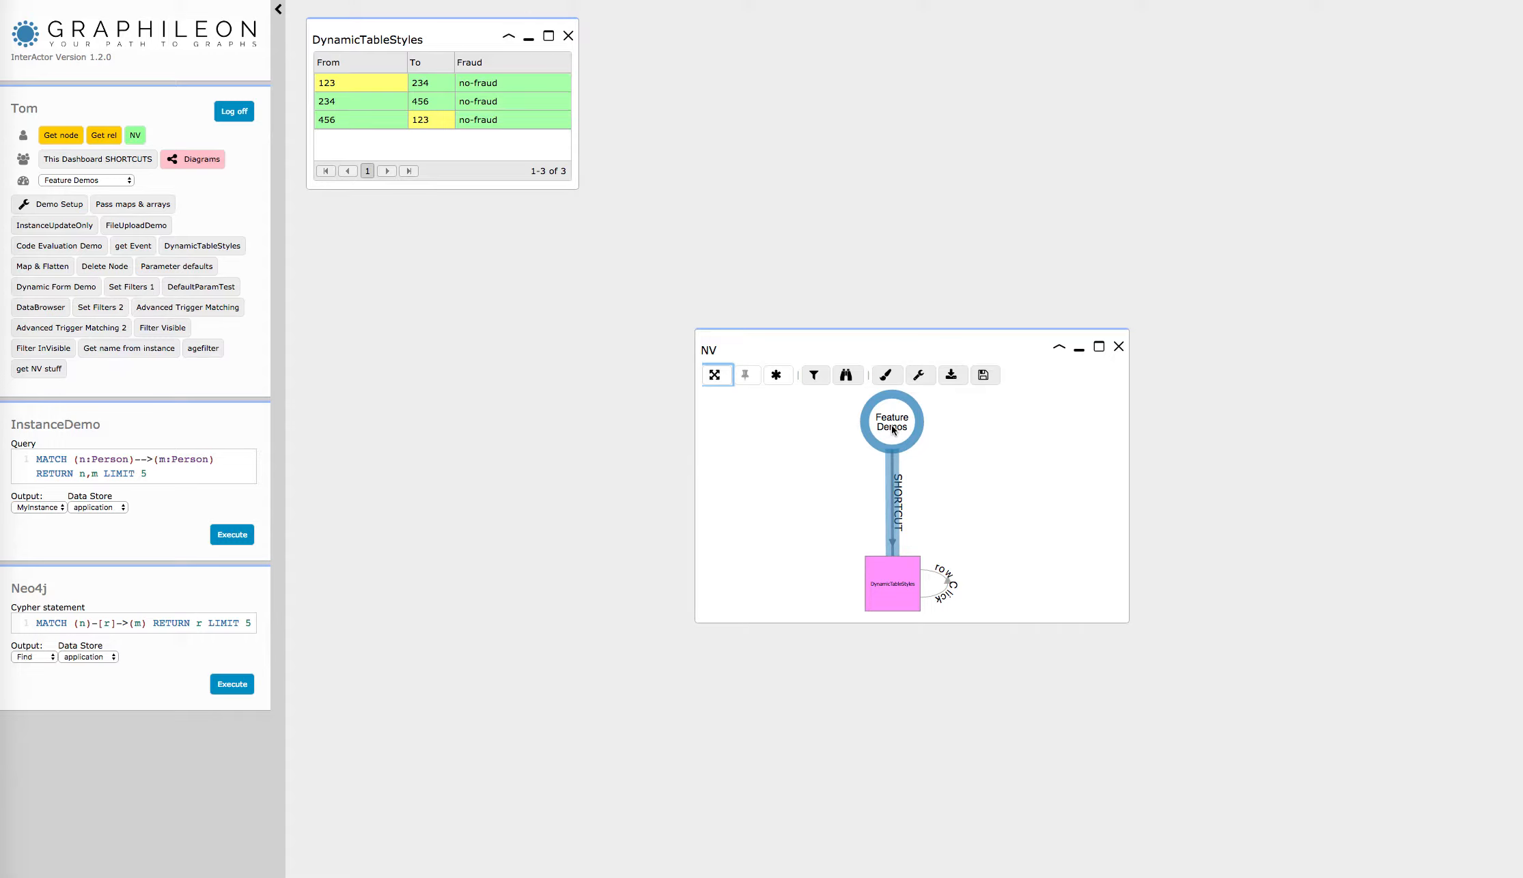
{"action": "left_click", "coordinate": [130, 181]}
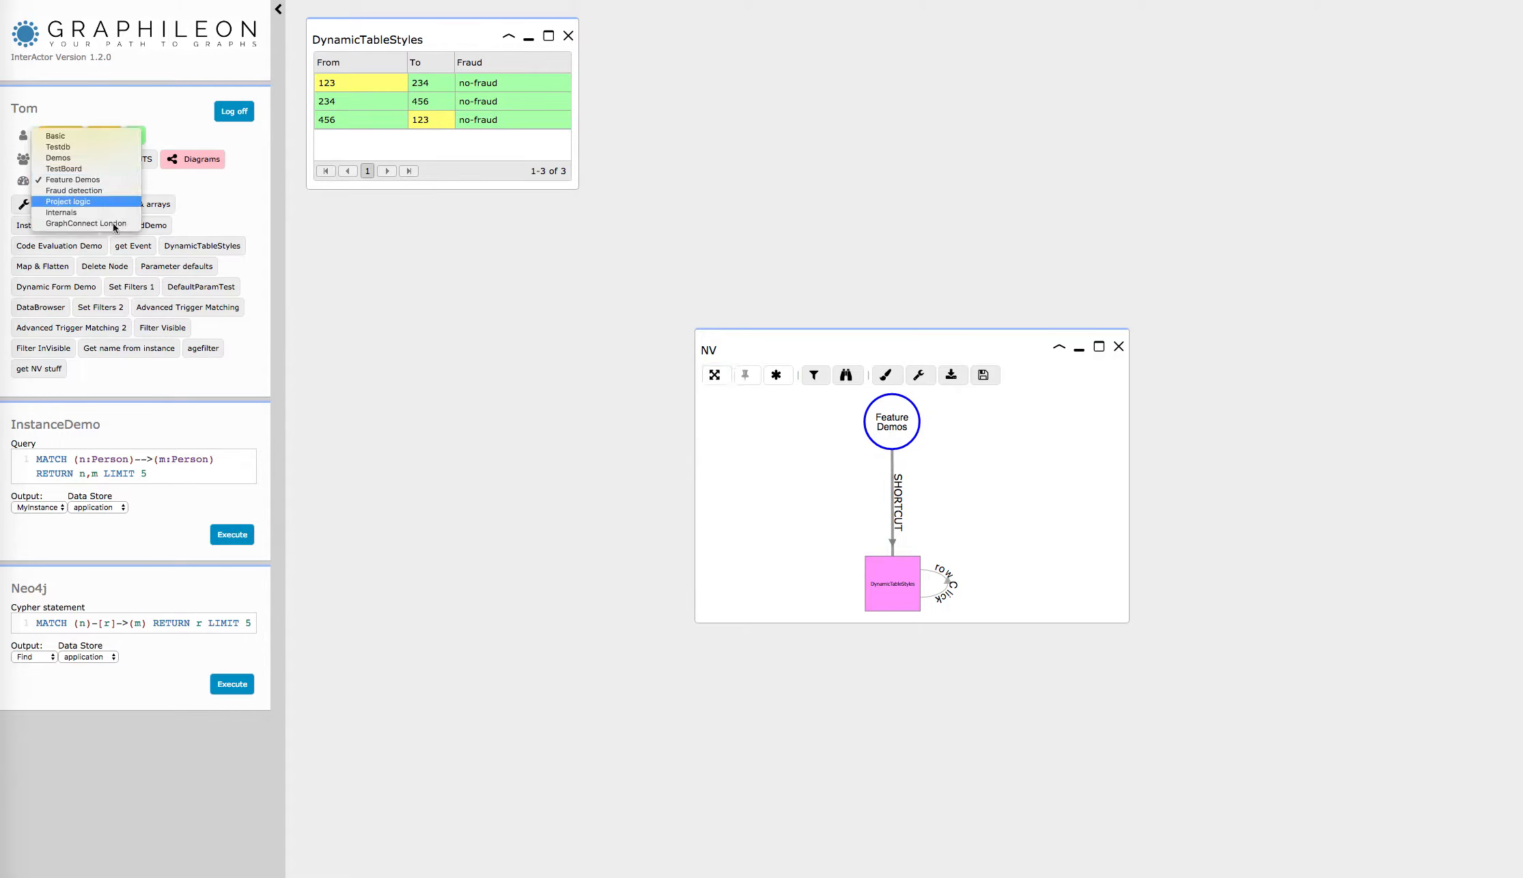
{"action": "left_click", "coordinate": [100, 181]}
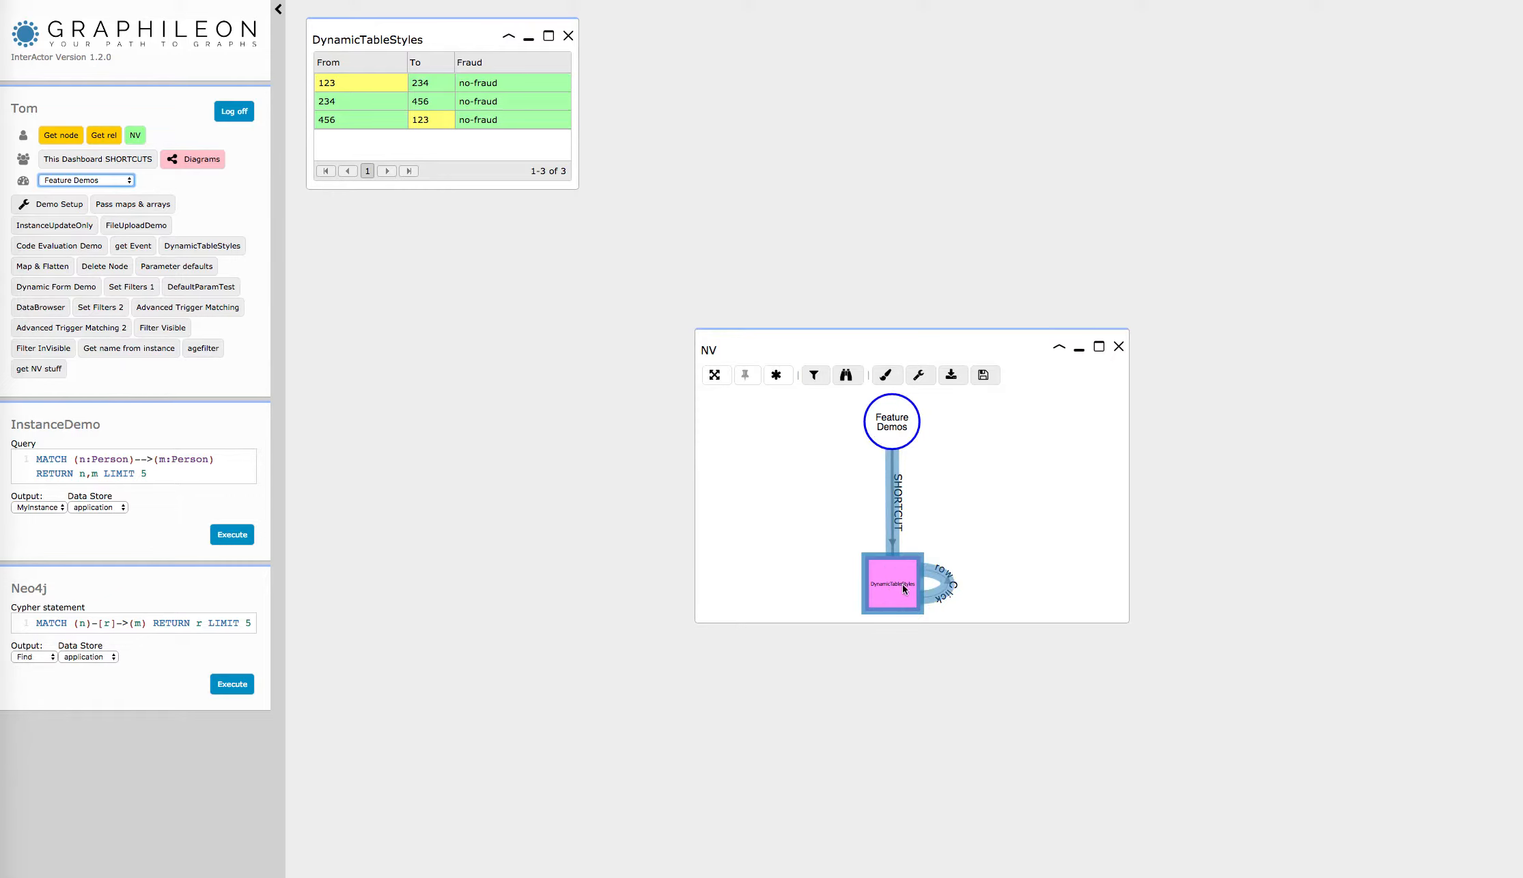
Step: Remove the Feature Demos node from the graph view and place the NV window directly under the DynamicTableStyles table
{"action": "left_click_drag", "start_coordinate": [894, 429], "coordinate": [948, 433]}
{"action": "right_click", "coordinate": [949, 434]}
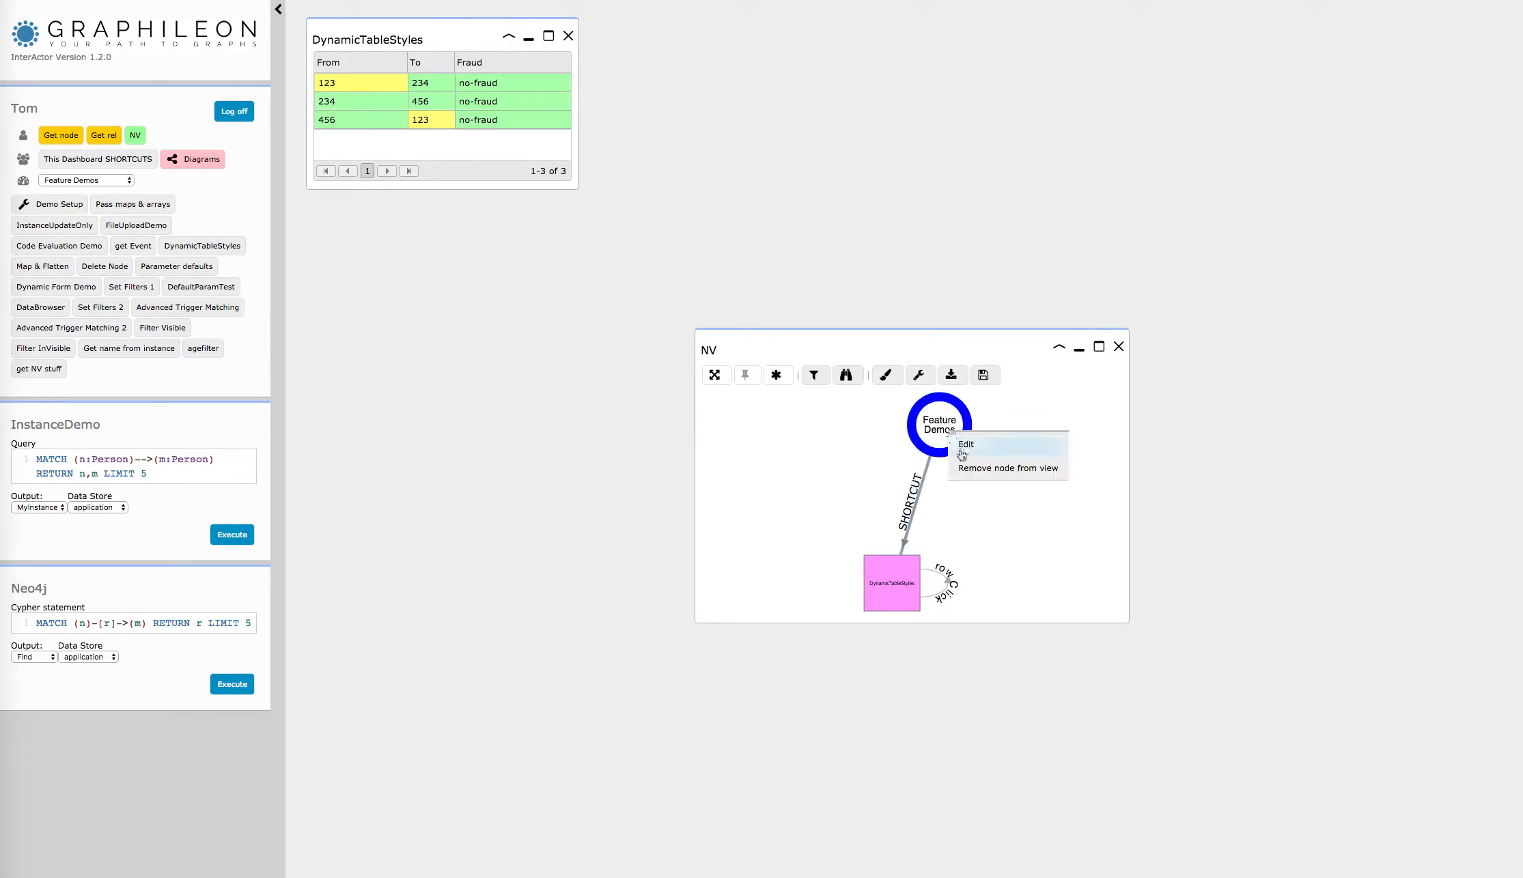
{"action": "left_click", "coordinate": [968, 470]}
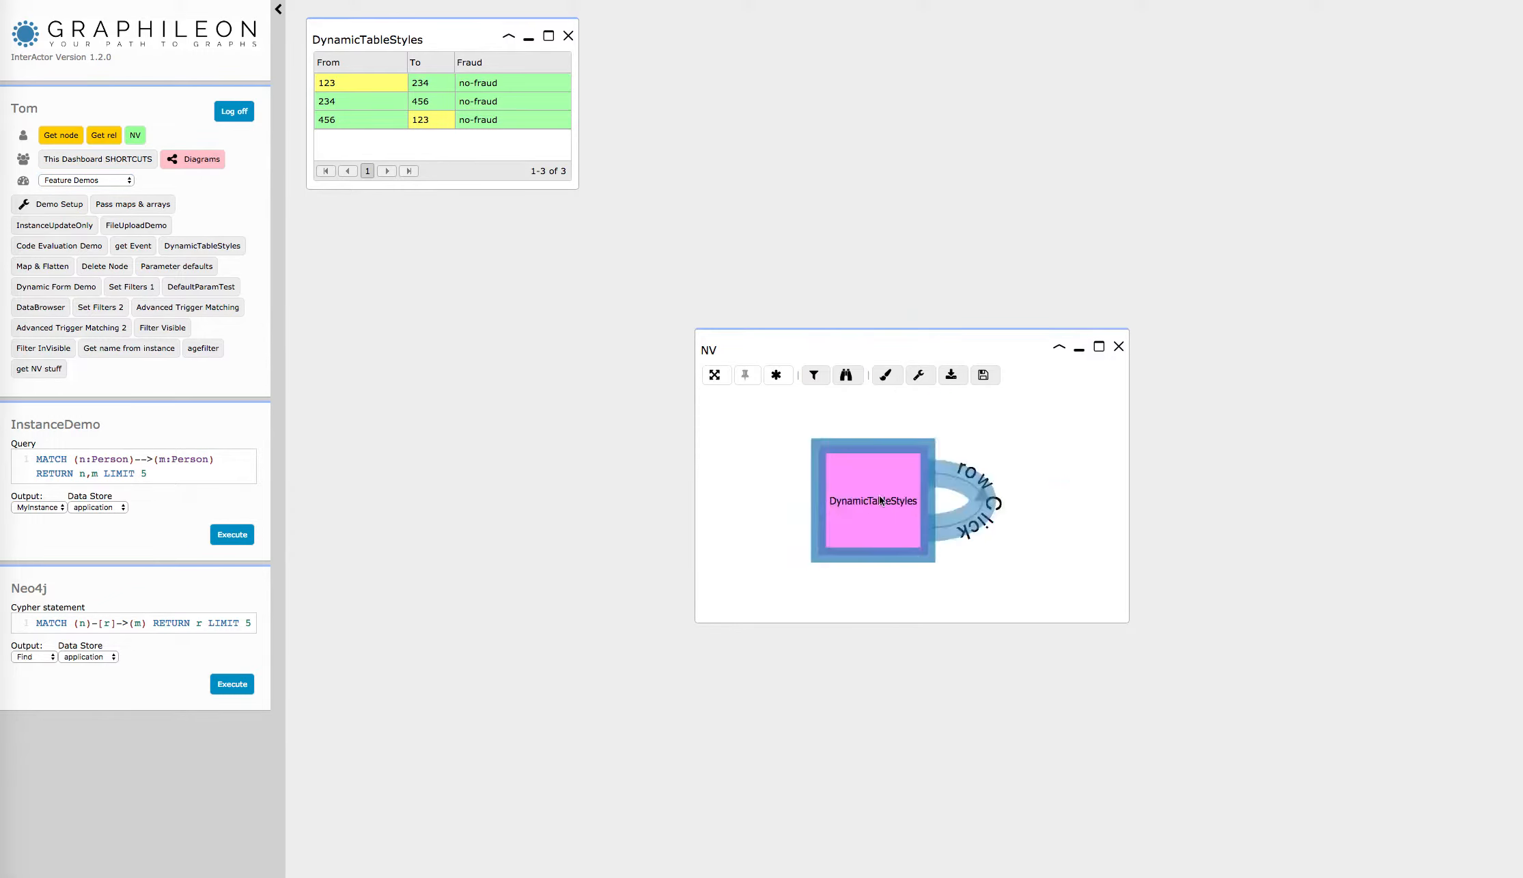
{"action": "left_click_drag", "start_coordinate": [779, 335], "coordinate": [416, 194]}
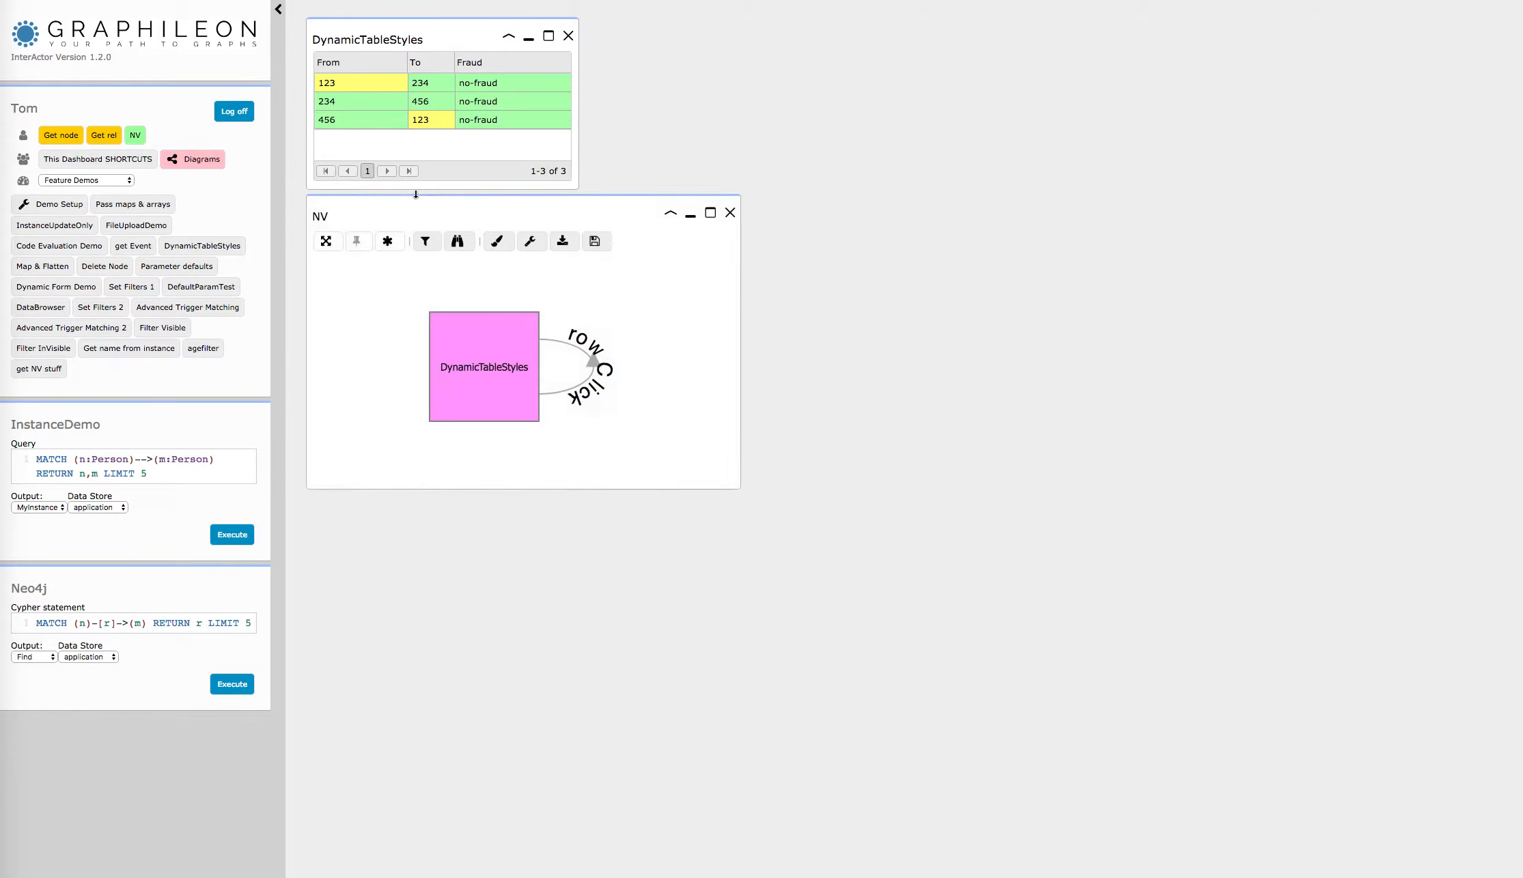
Step: Hide the side panel and open the DynamicTableStyles node for editing in an enlarged form beside the graph
{"action": "left_click", "coordinate": [278, 10]}
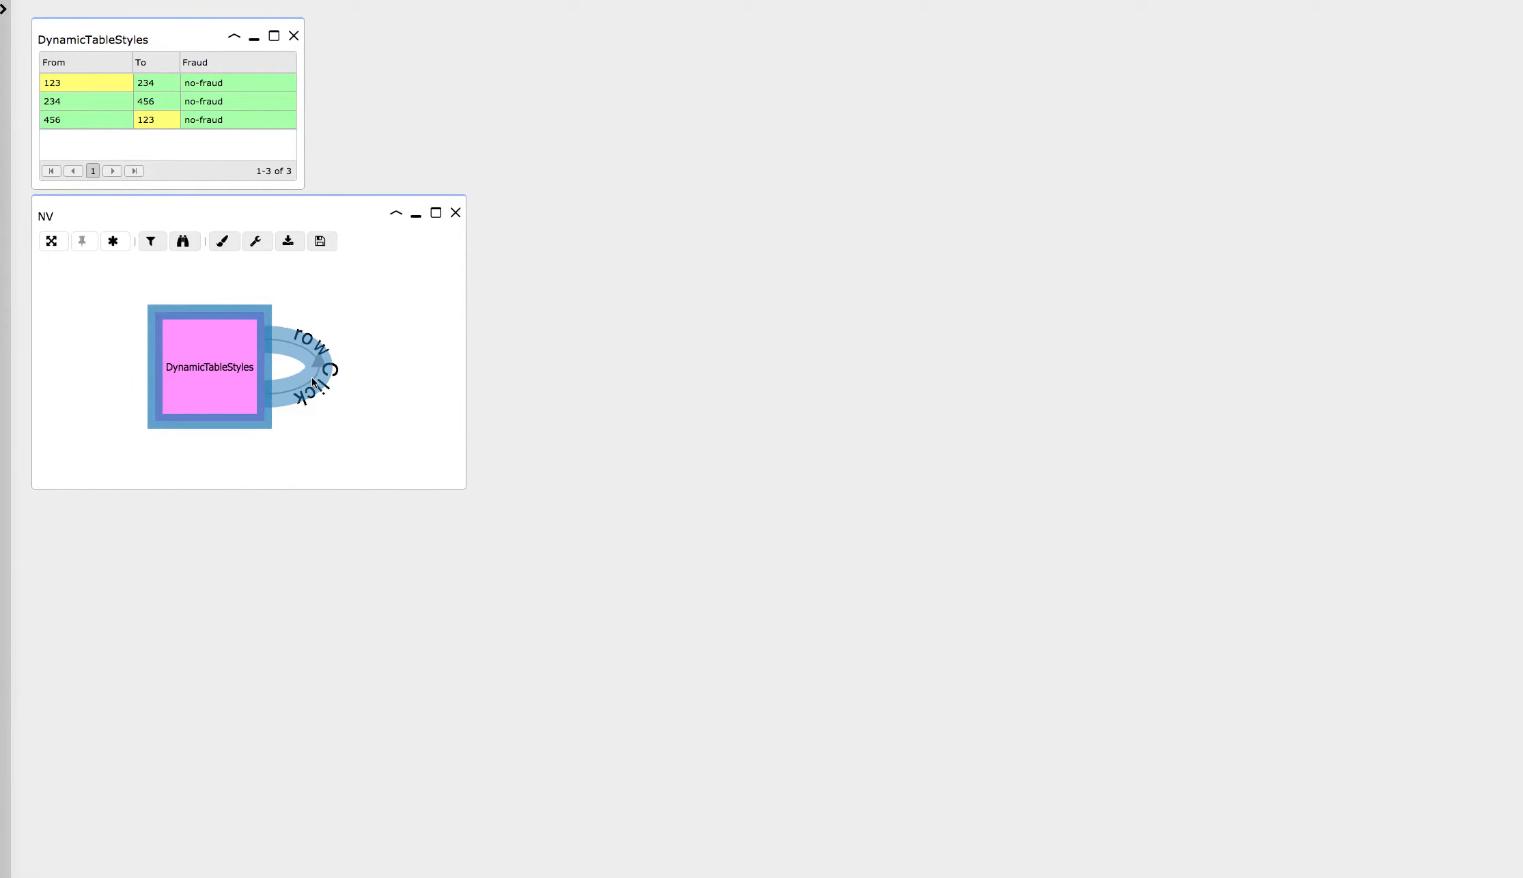
{"action": "right_click", "coordinate": [227, 350]}
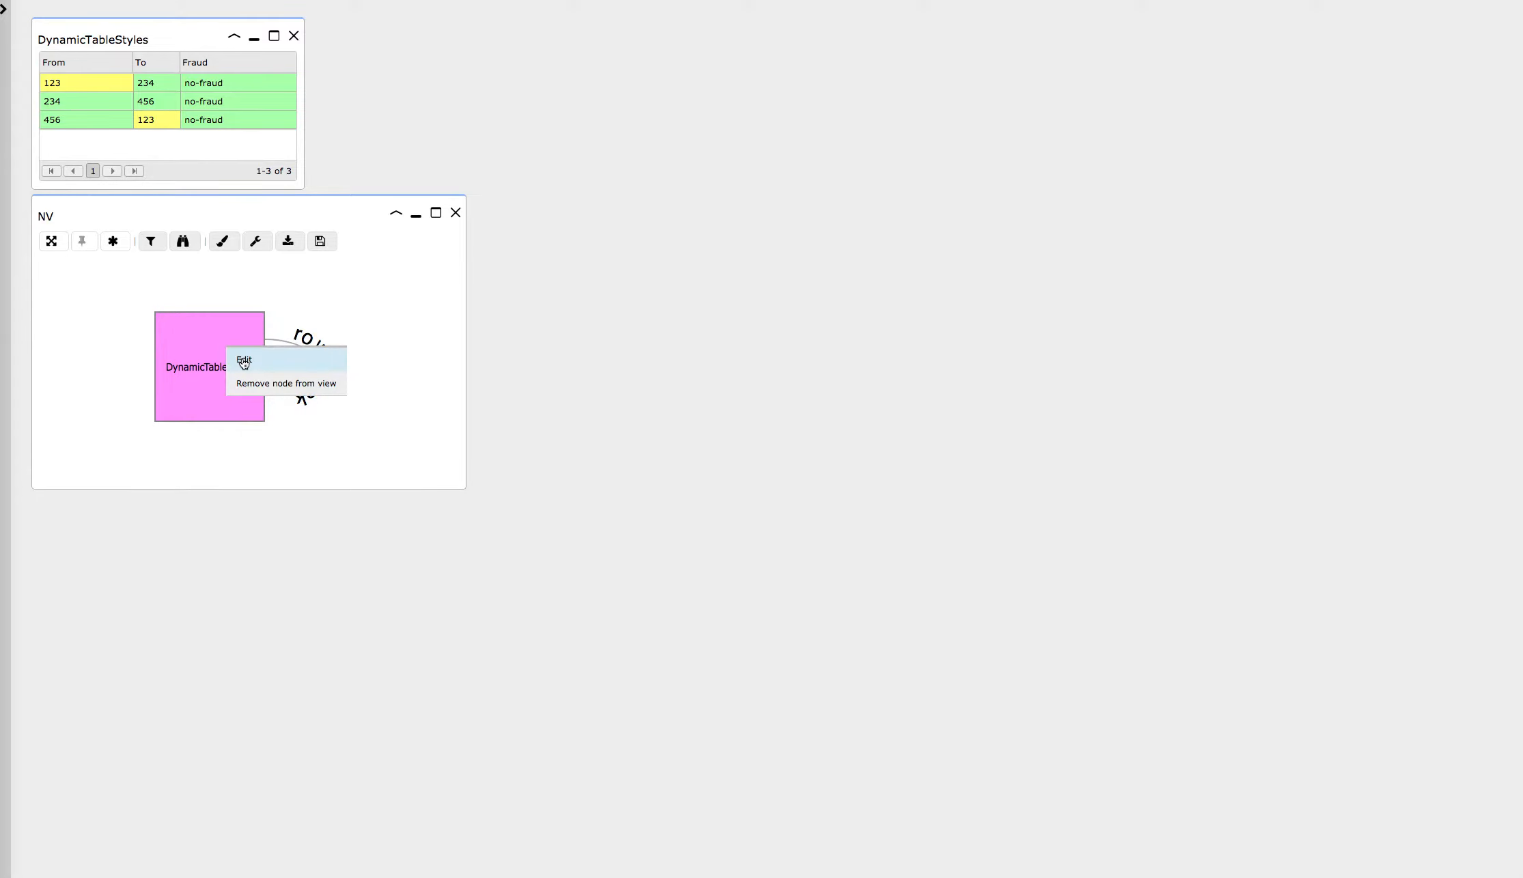
{"action": "left_click", "coordinate": [243, 357]}
{"action": "left_click_drag", "start_coordinate": [142, 52], "coordinate": [575, 15]}
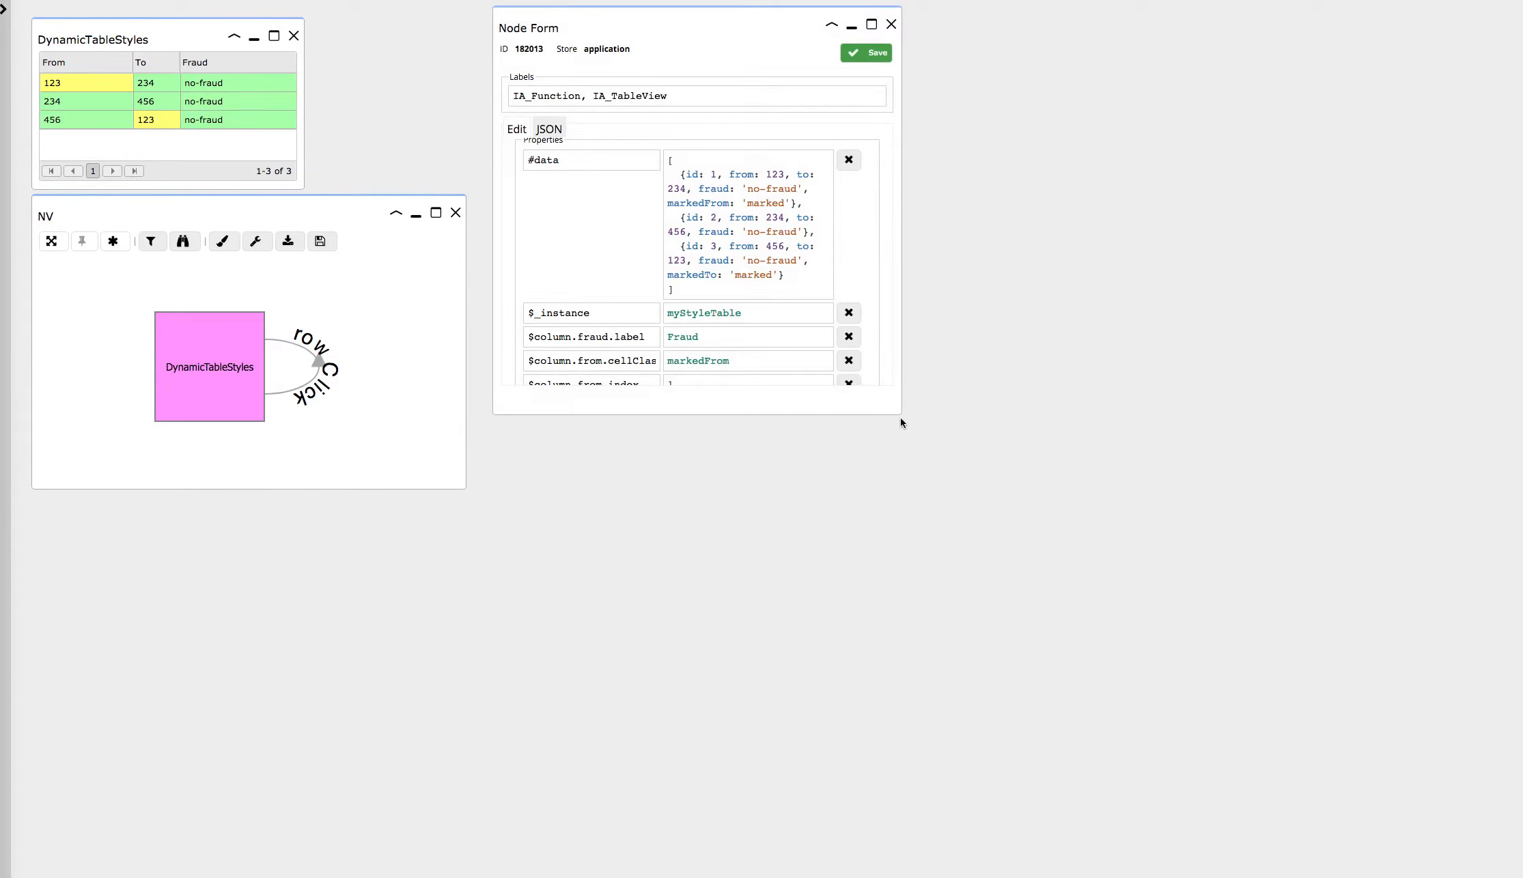
{"action": "left_click_drag", "start_coordinate": [899, 412], "coordinate": [1452, 404]}
{"action": "left_click_drag", "start_coordinate": [1277, 408], "coordinate": [1275, 662]}
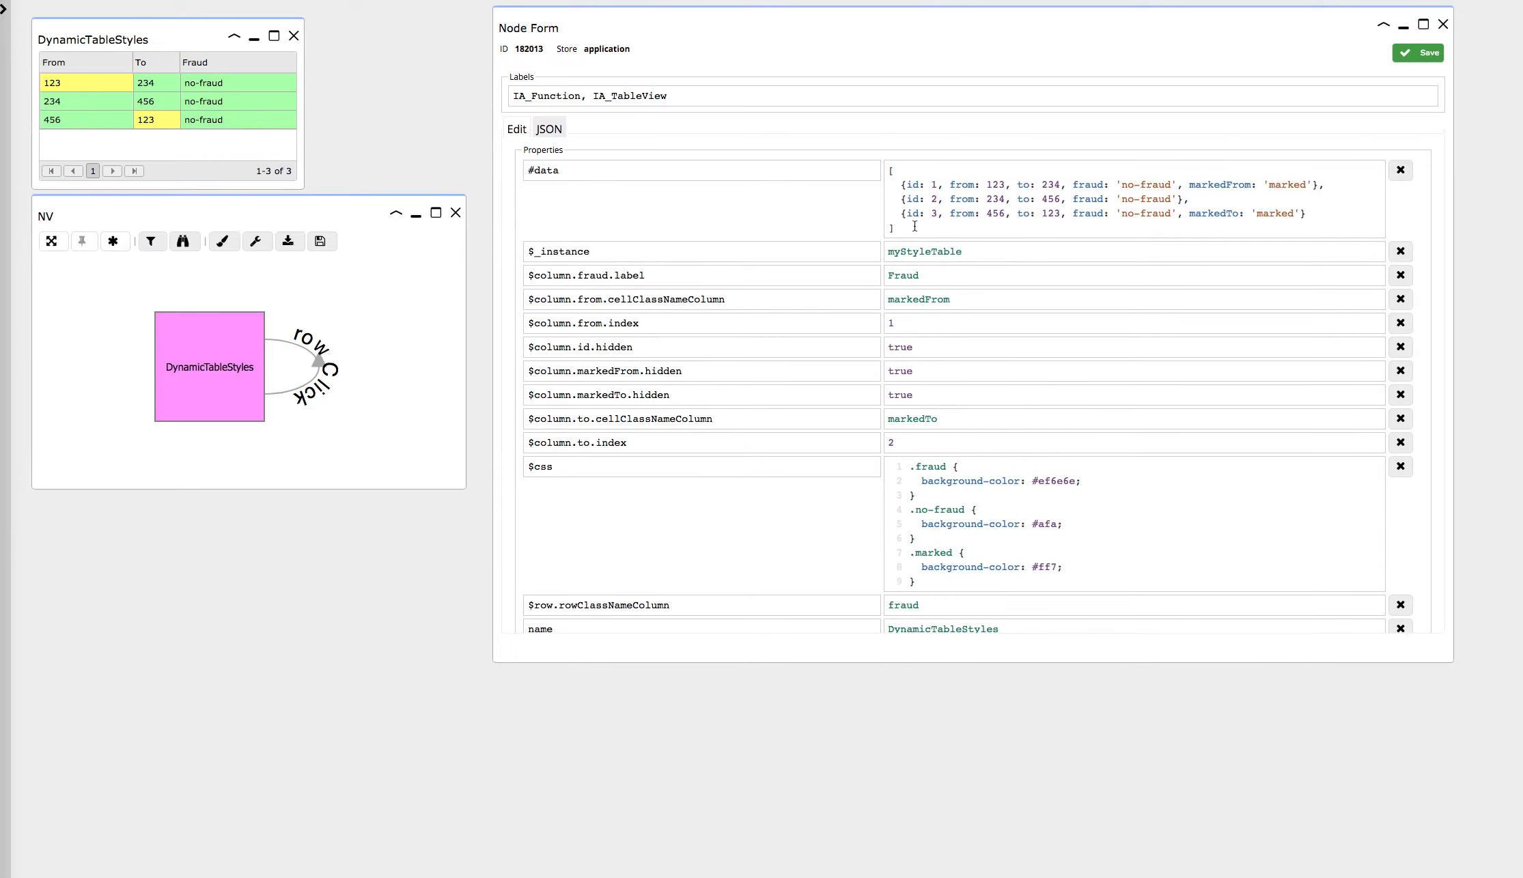
Step: Examine the node's #data array, hidden id column, cellClassNameColumn settings, $css classes and rowClassNameColumn property
{"action": "left_click_drag", "start_coordinate": [901, 230], "coordinate": [887, 163]}
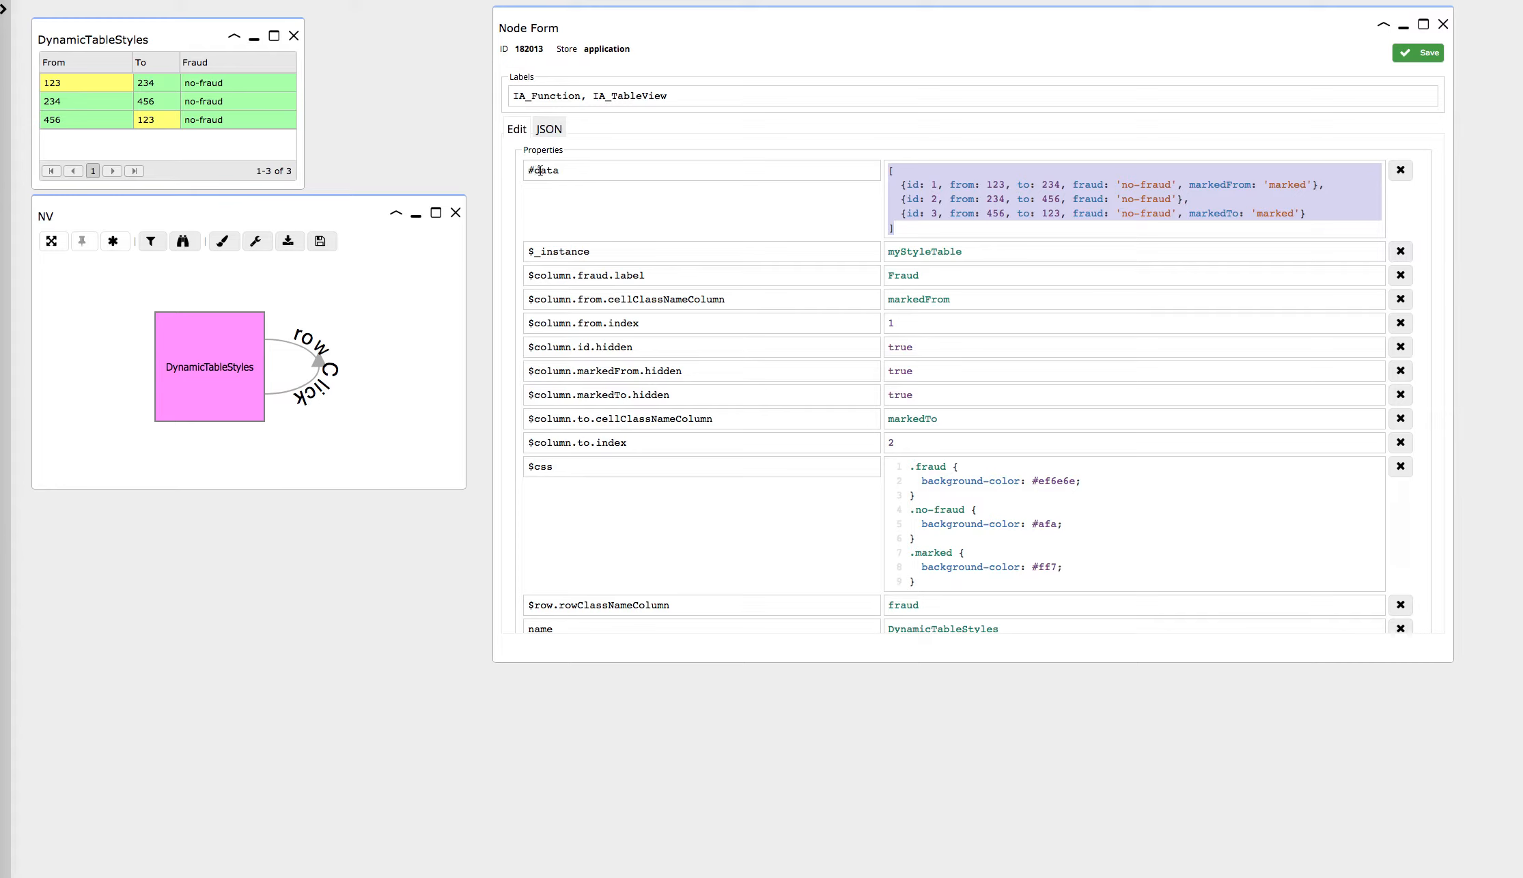
{"action": "left_click", "coordinate": [987, 233]}
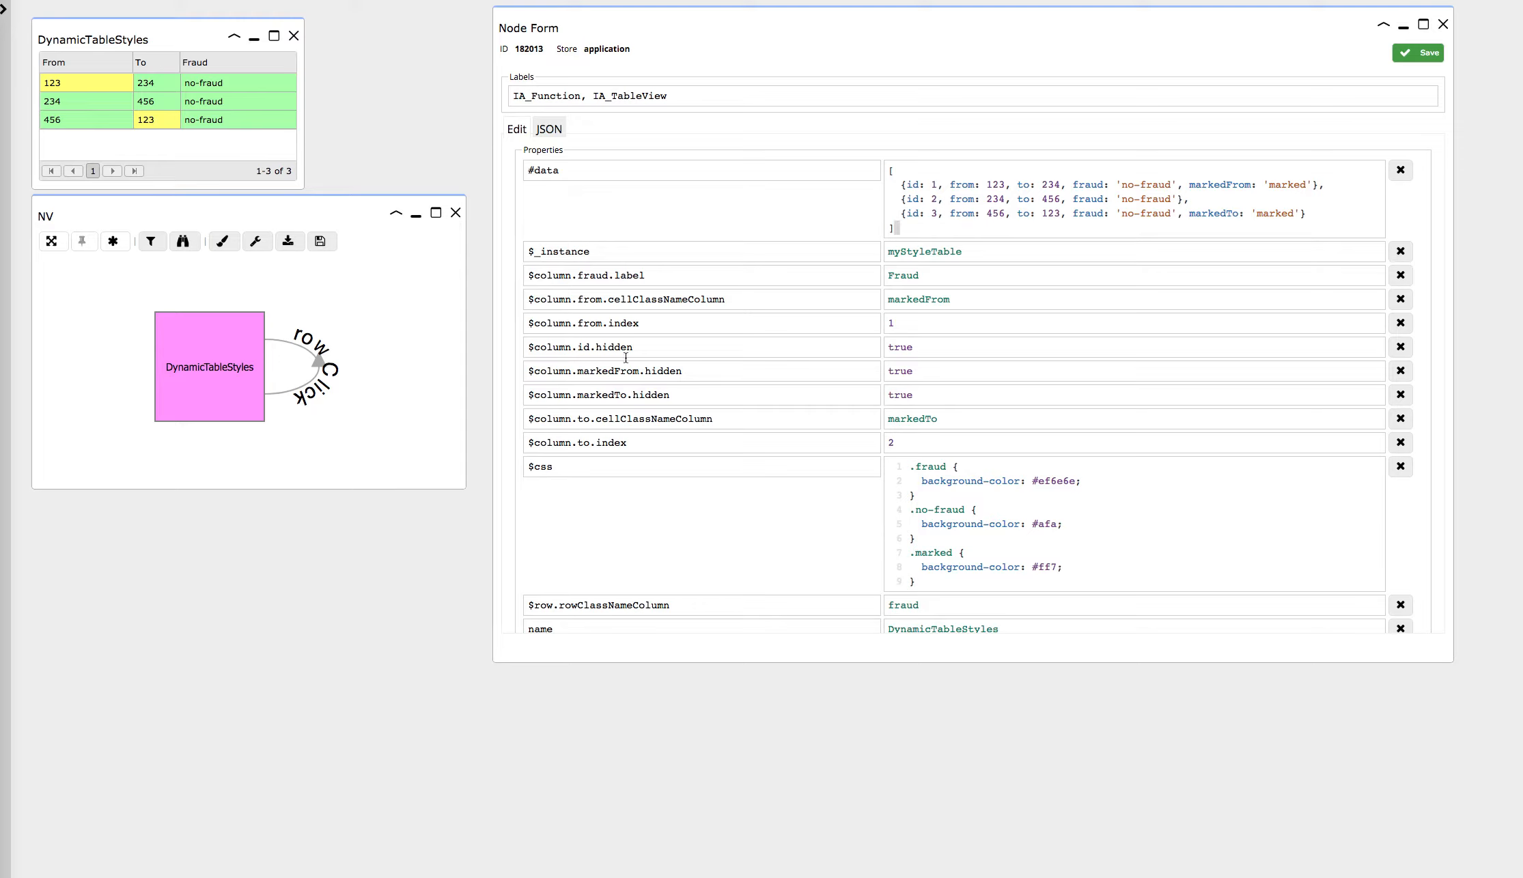
{"action": "left_click_drag", "start_coordinate": [635, 346], "coordinate": [521, 347]}
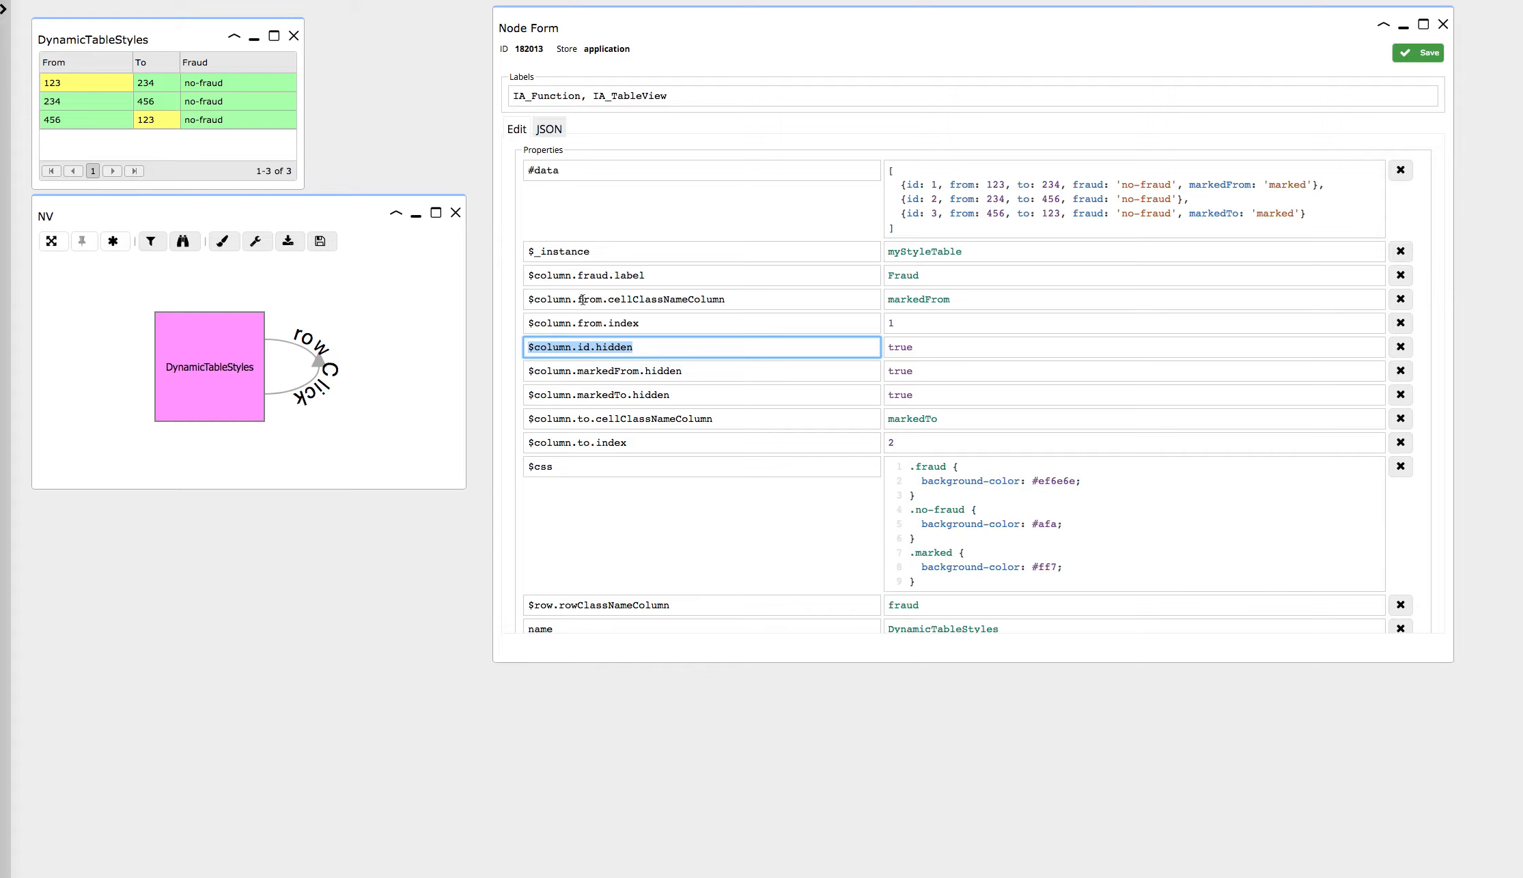
{"action": "left_click_drag", "start_coordinate": [582, 299], "coordinate": [603, 300]}
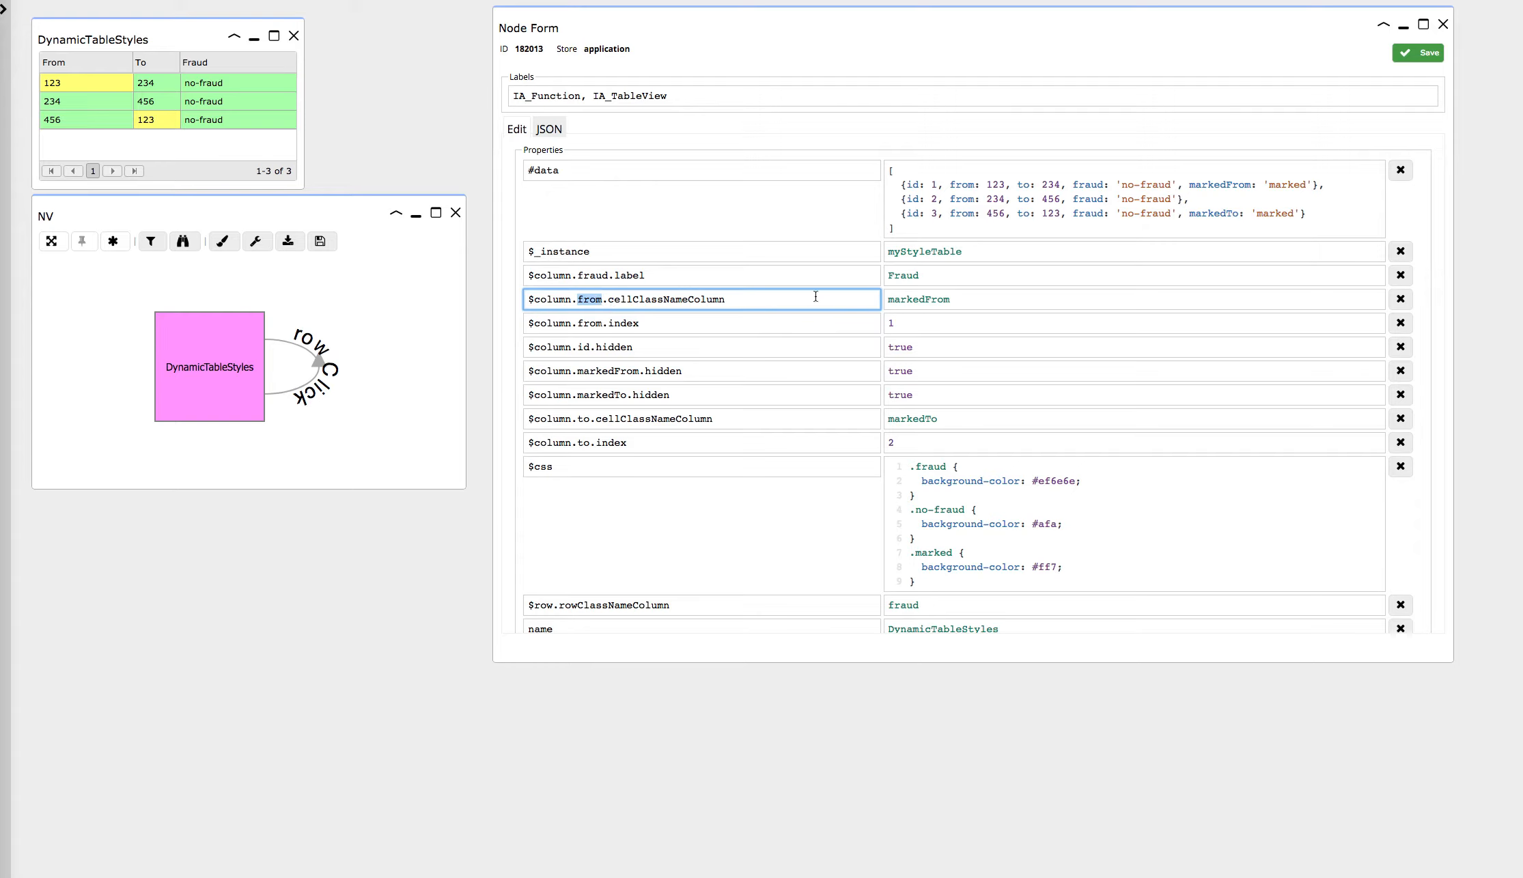
{"action": "left_click_drag", "start_coordinate": [951, 300], "coordinate": [888, 299]}
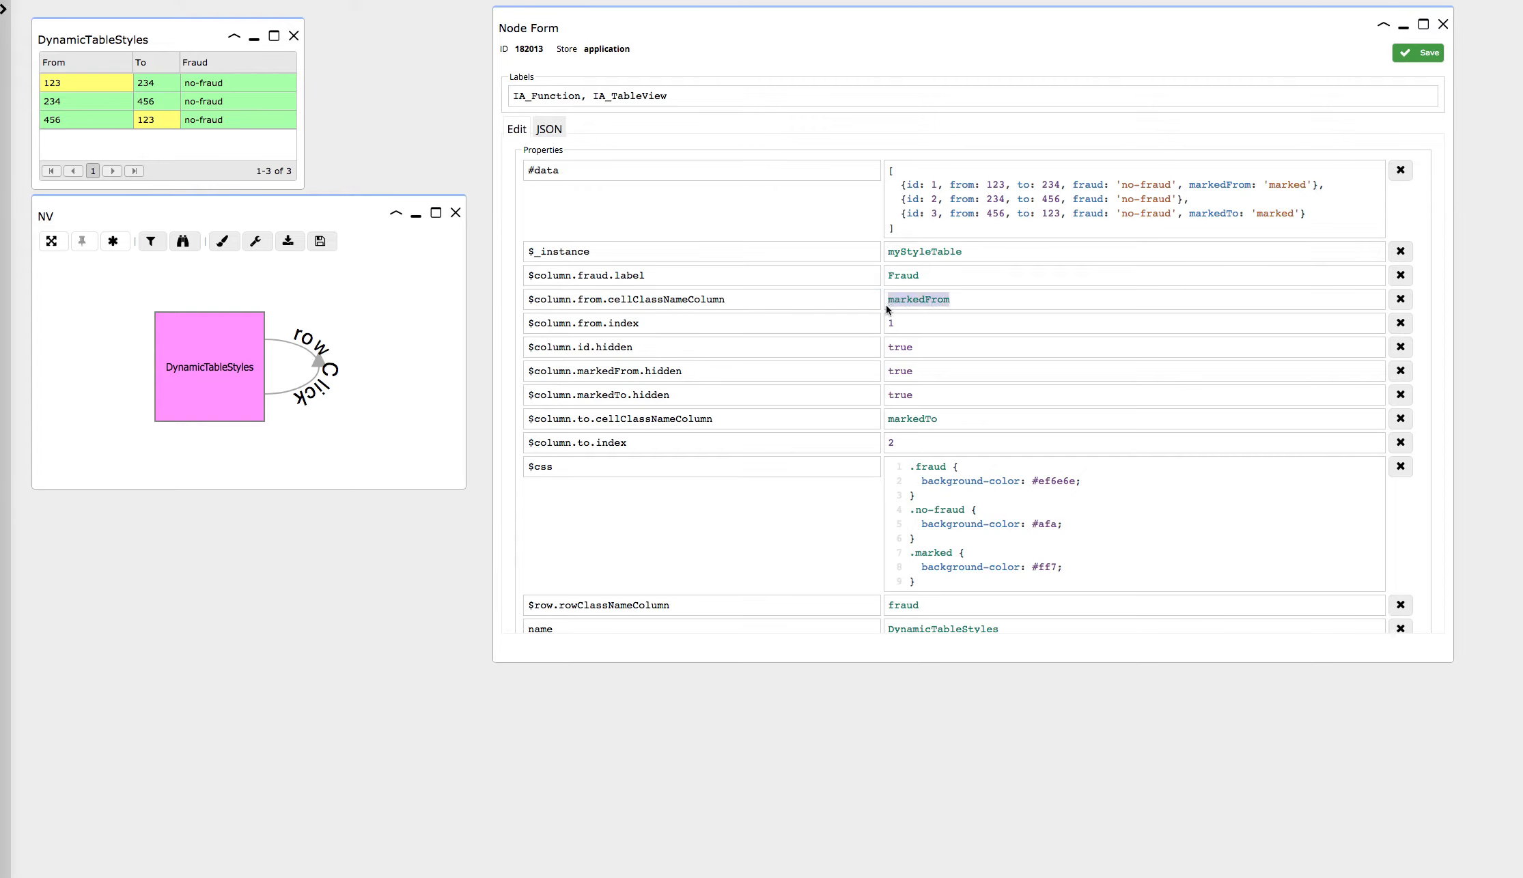
{"action": "left_click_drag", "start_coordinate": [932, 581], "coordinate": [896, 478]}
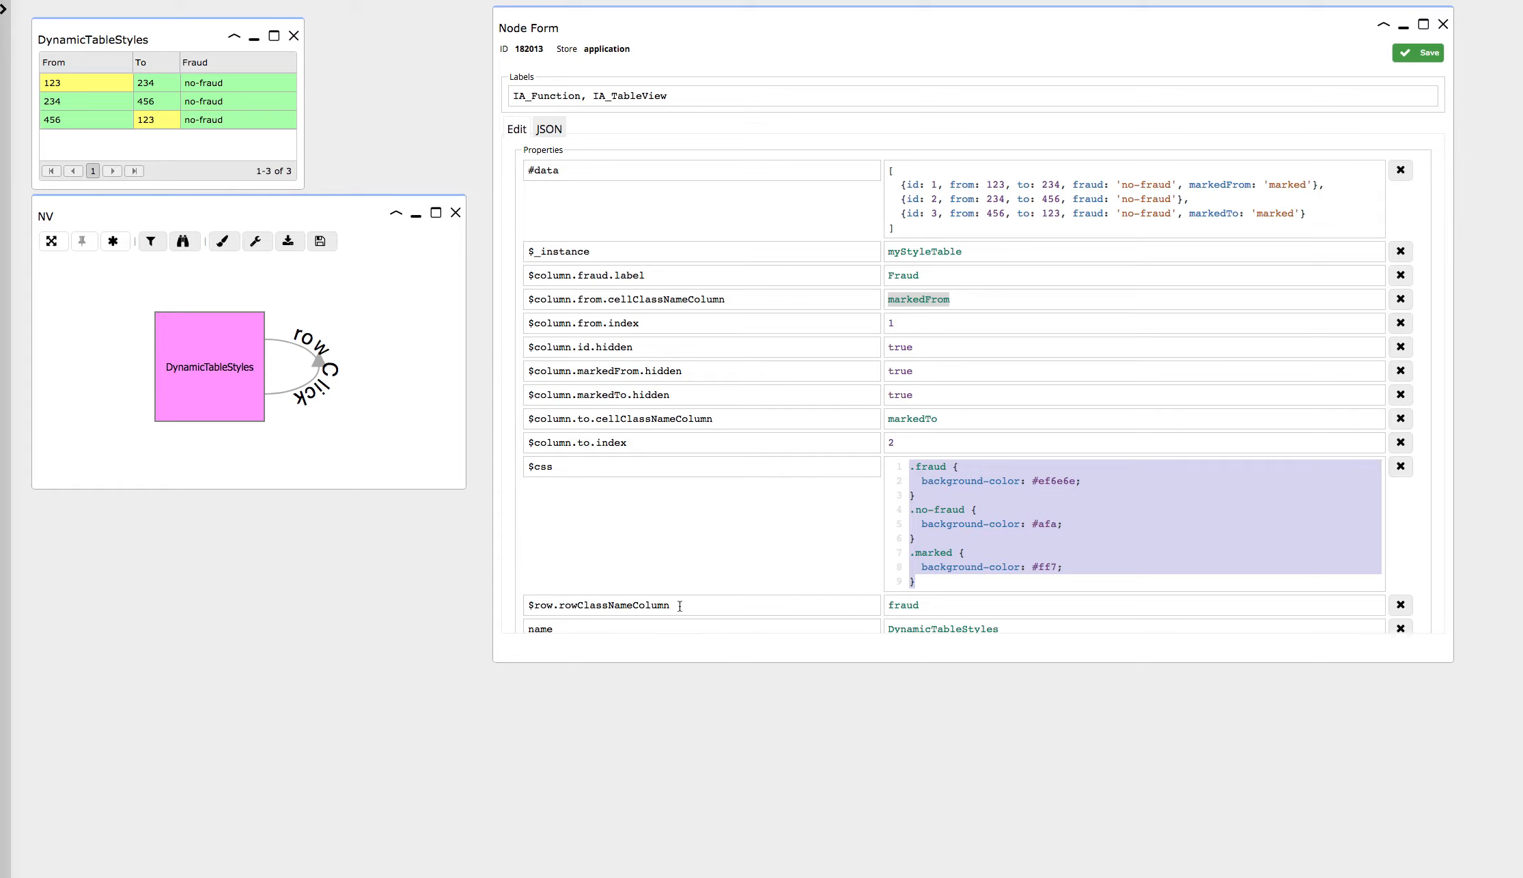
{"action": "left_click_drag", "start_coordinate": [679, 606], "coordinate": [559, 607]}
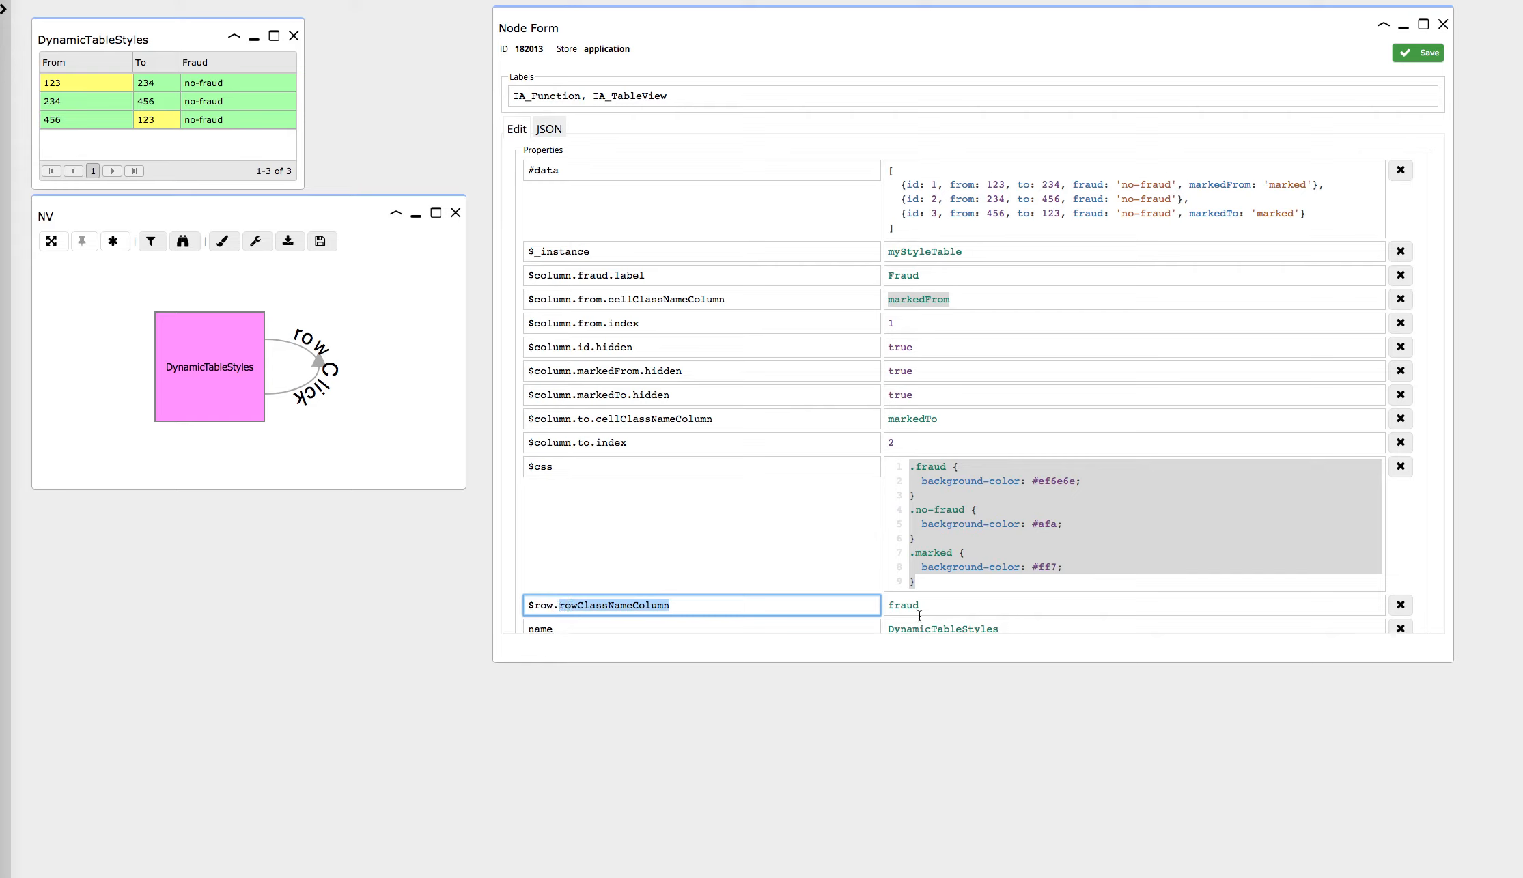
{"action": "left_click", "coordinate": [1117, 180]}
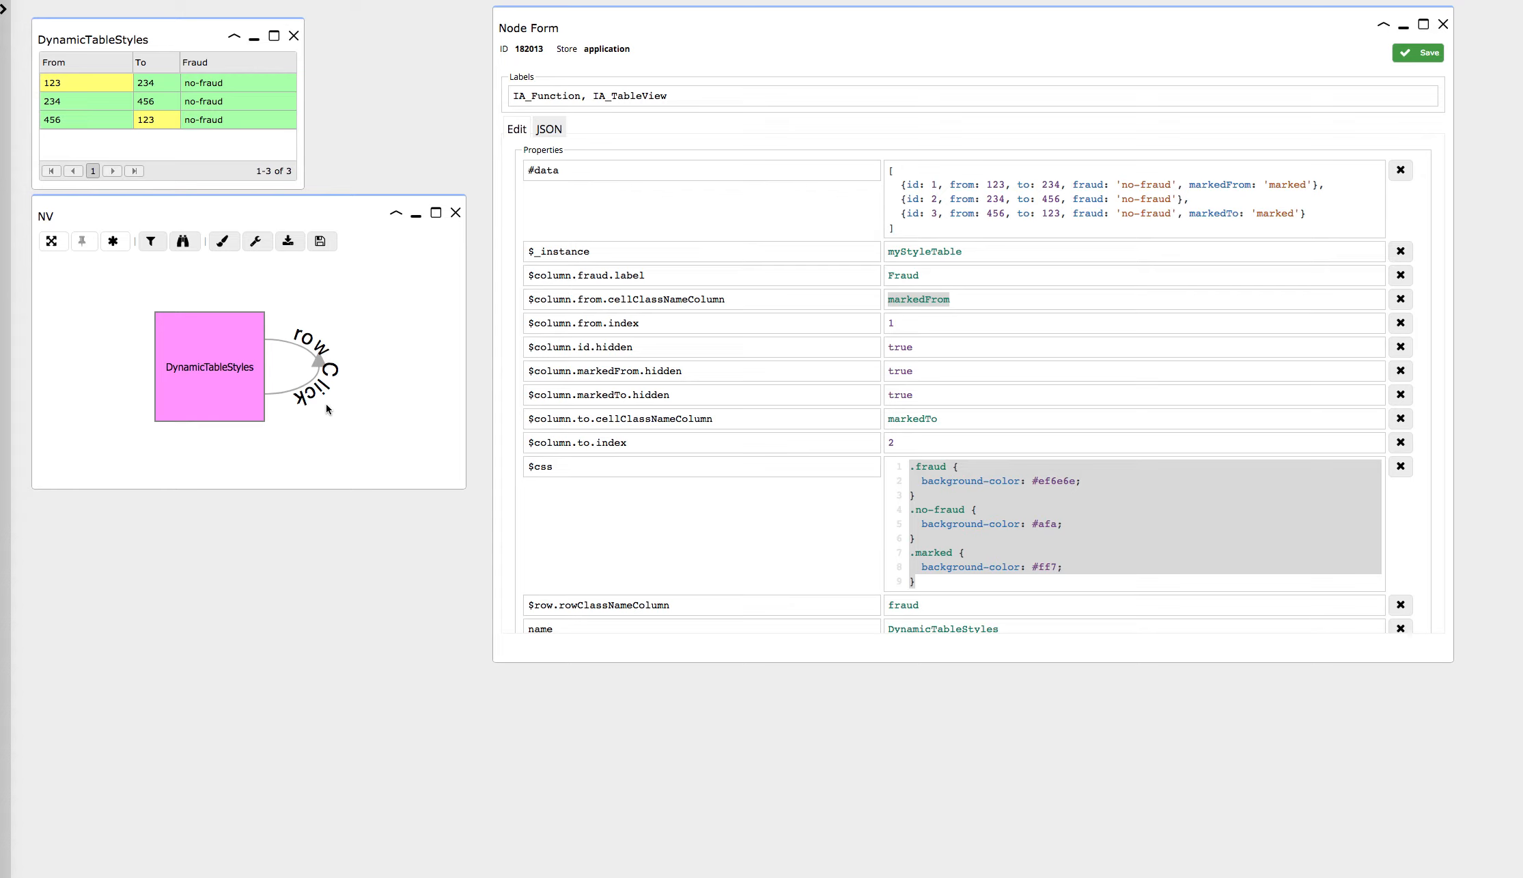
Step: Minimize the node form and open the rowClick trigger relation in a widened form beside the graph
{"action": "scroll", "coordinate": [320, 373], "scroll_direction": "up", "scroll_amount": 1}
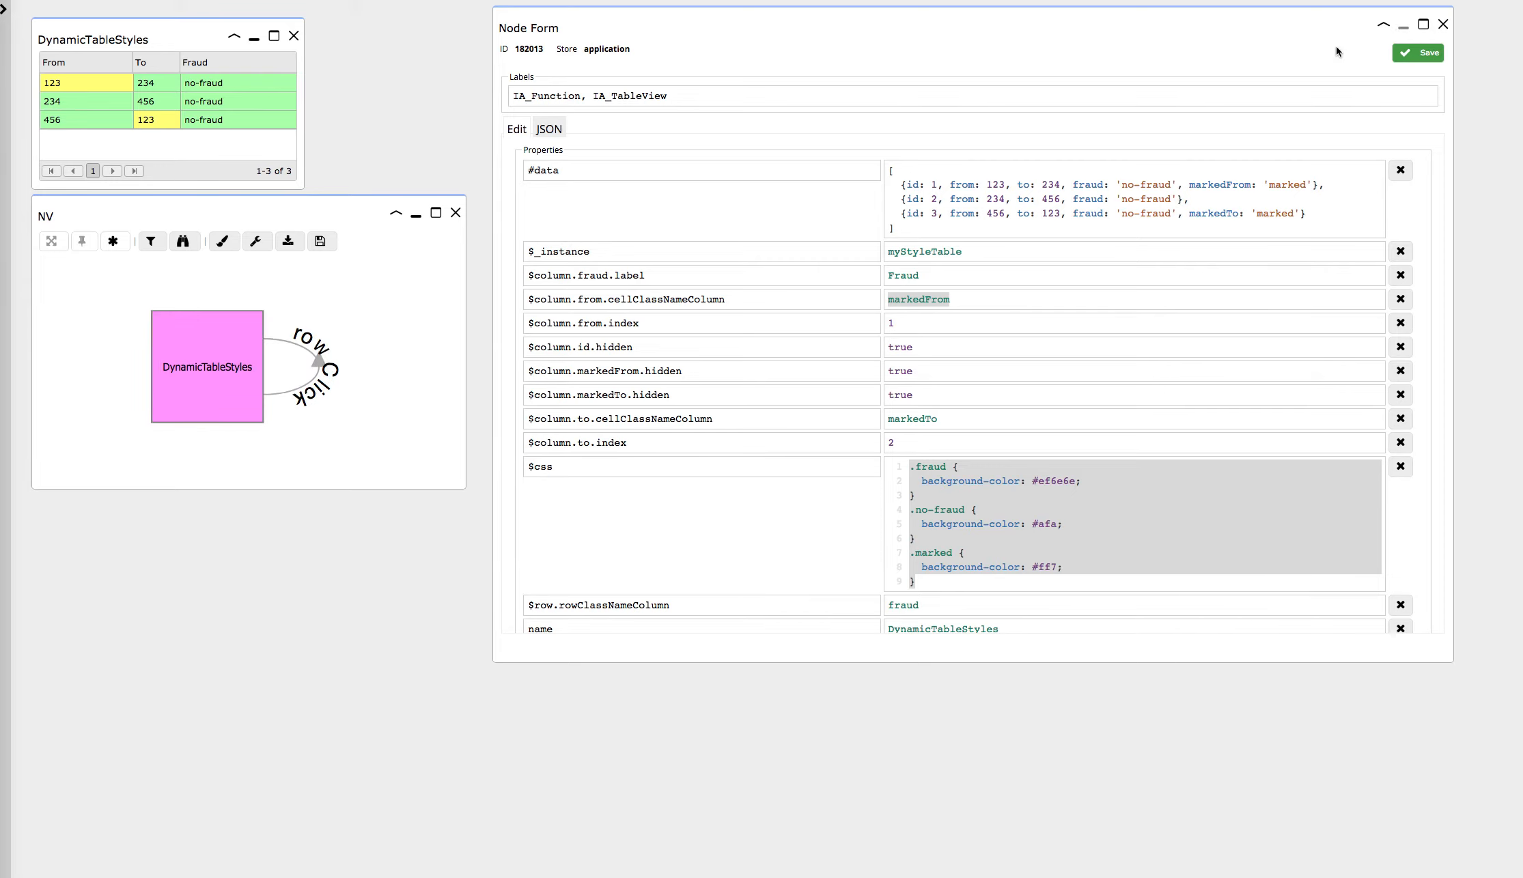
{"action": "left_click", "coordinate": [1403, 29]}
{"action": "double_click", "coordinate": [317, 370]}
{"action": "left_click_drag", "start_coordinate": [306, 72], "coordinate": [704, 22]}
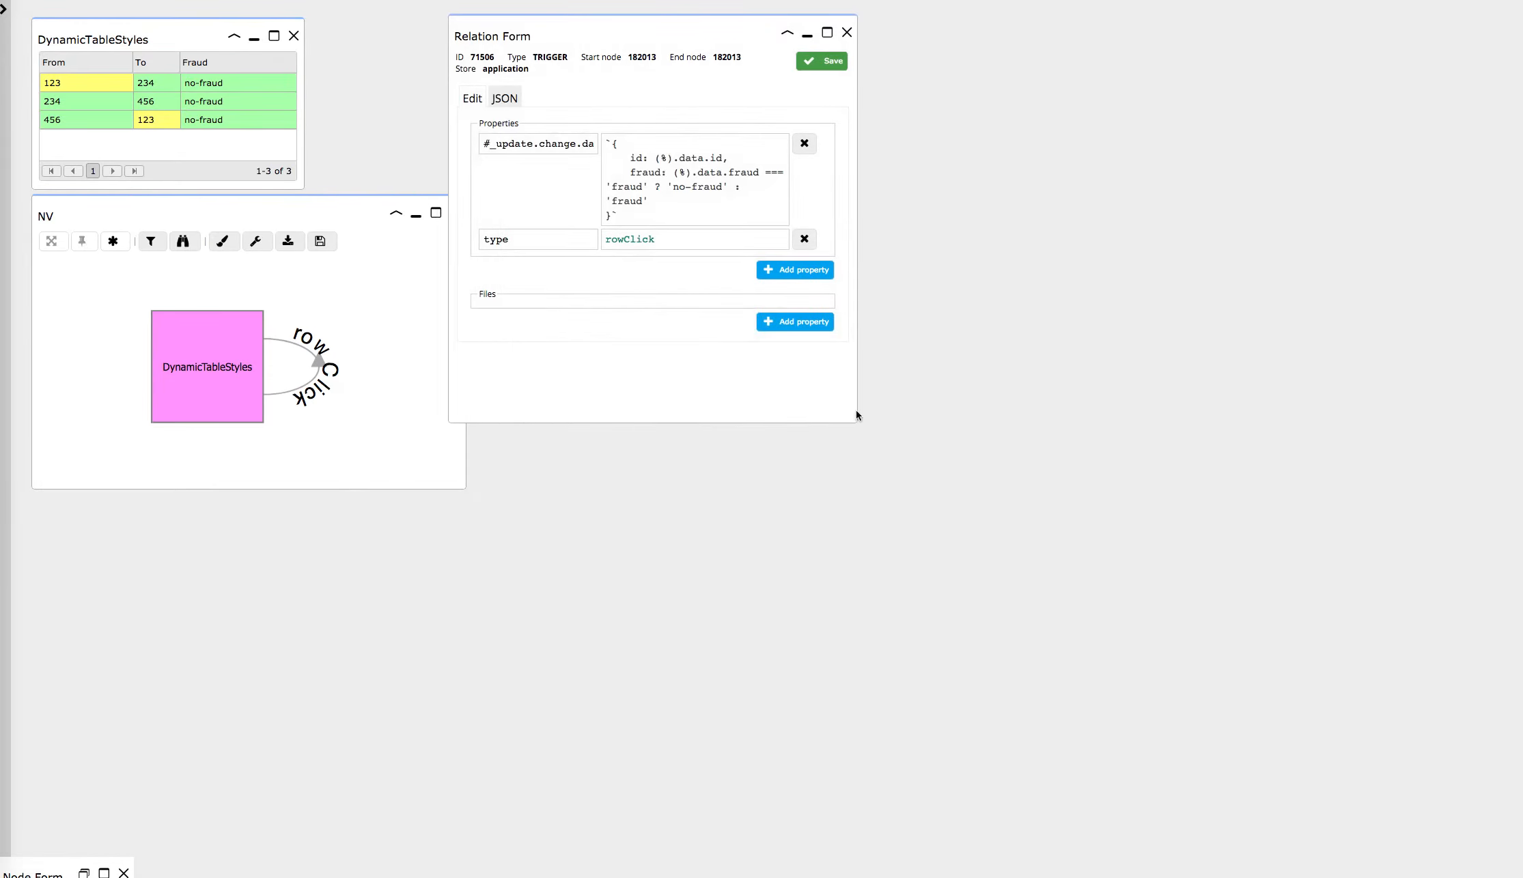
{"action": "left_click_drag", "start_coordinate": [930, 414], "coordinate": [1275, 392]}
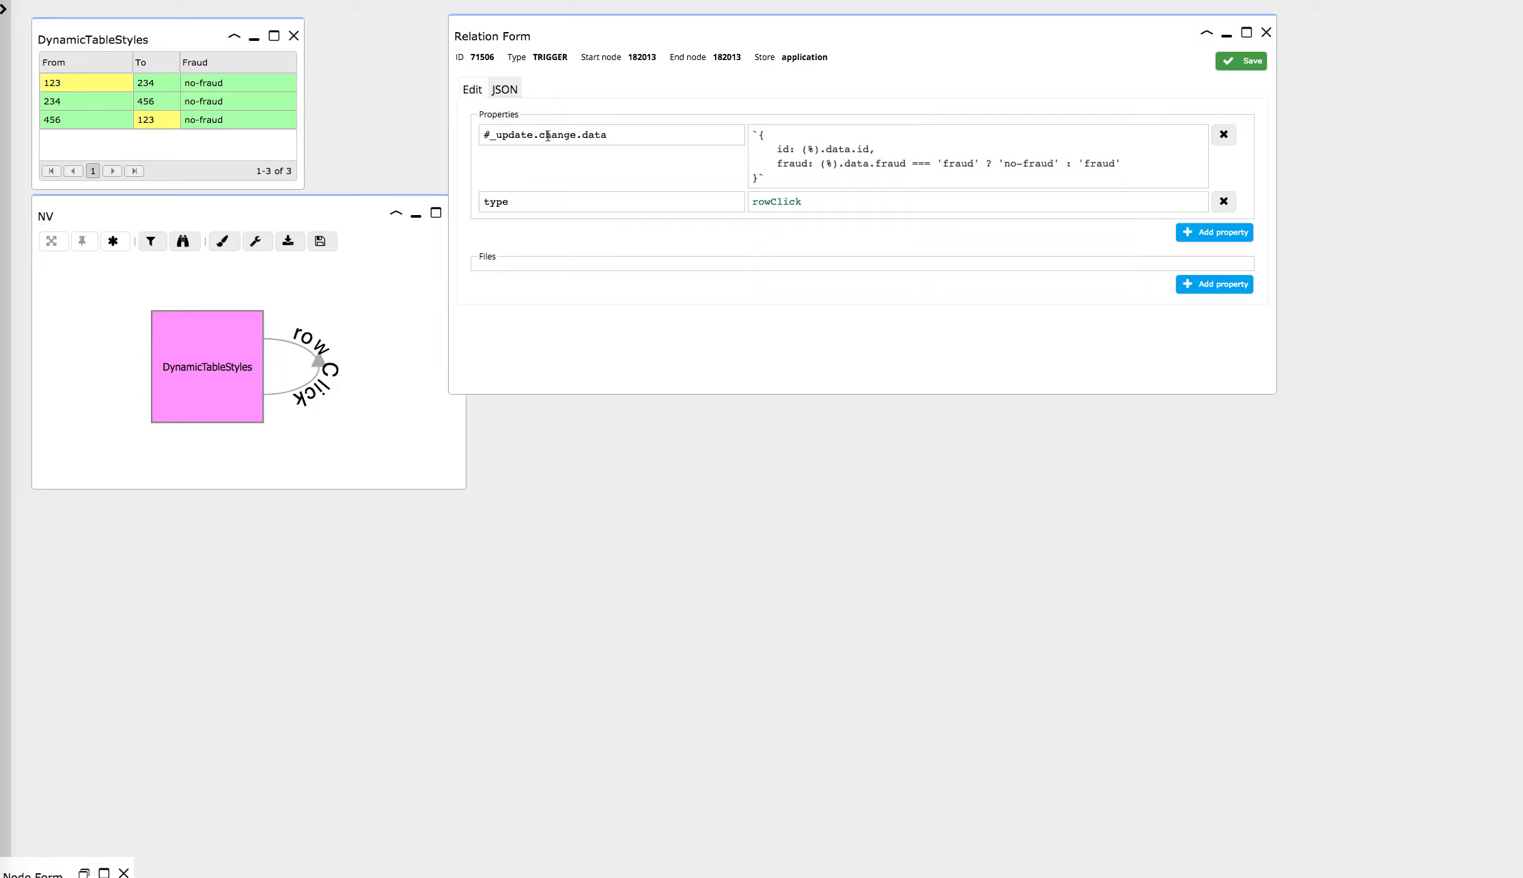
Step: Examine the id line in the trigger's #_update.change.data expression and toggle the second and third table rows to fraud
{"action": "left_click_drag", "start_coordinate": [873, 150], "coordinate": [777, 150]}
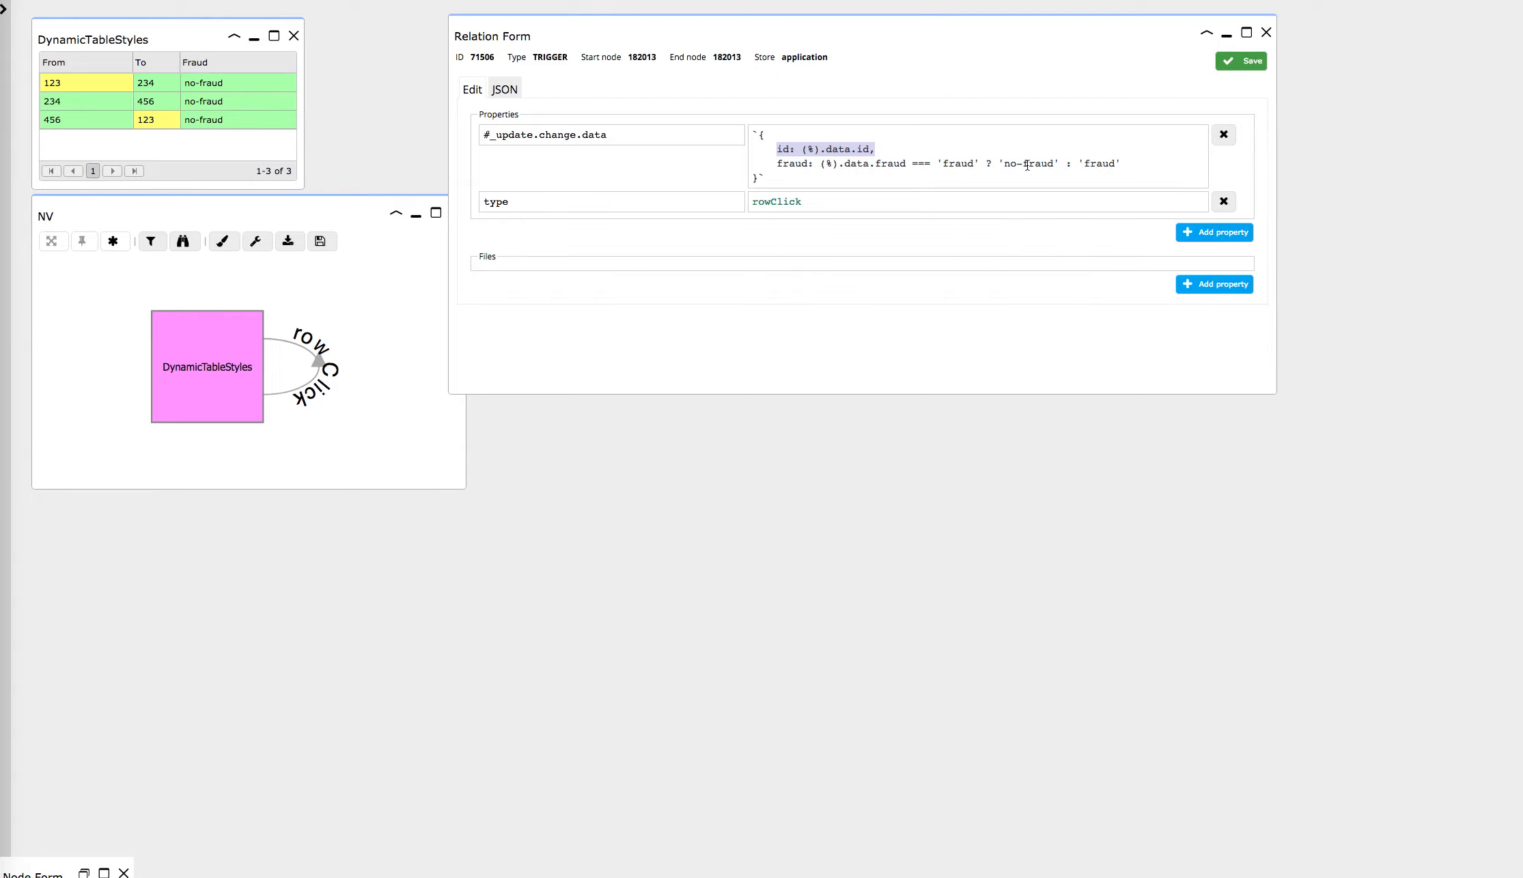
{"action": "left_click", "coordinate": [257, 120]}
{"action": "left_click", "coordinate": [258, 110]}
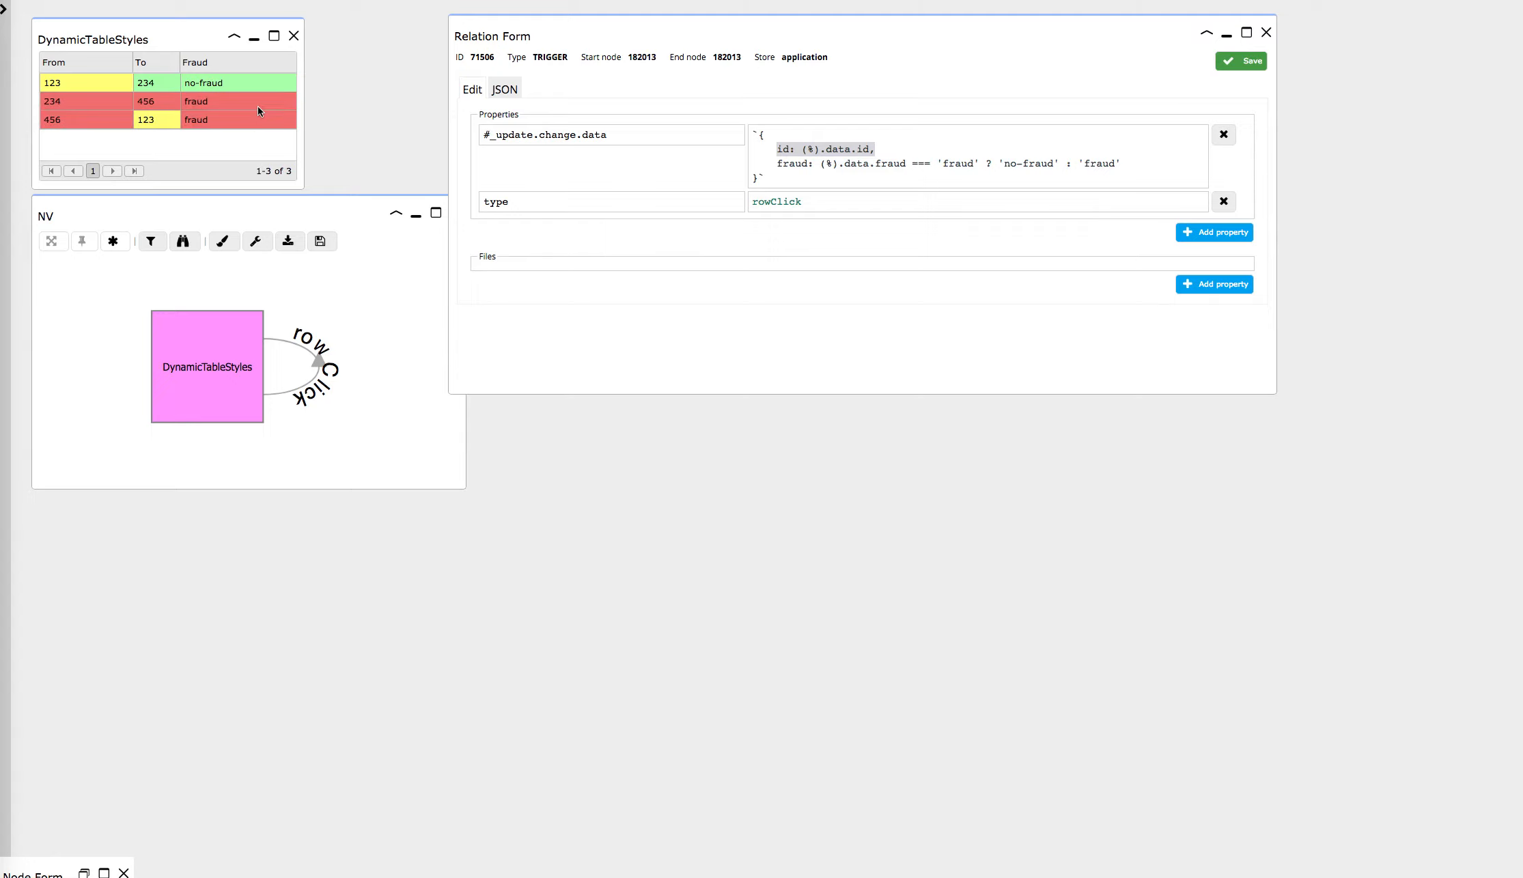
Step: Close the relation form and show the side panel again
{"action": "left_click", "coordinate": [1266, 32]}
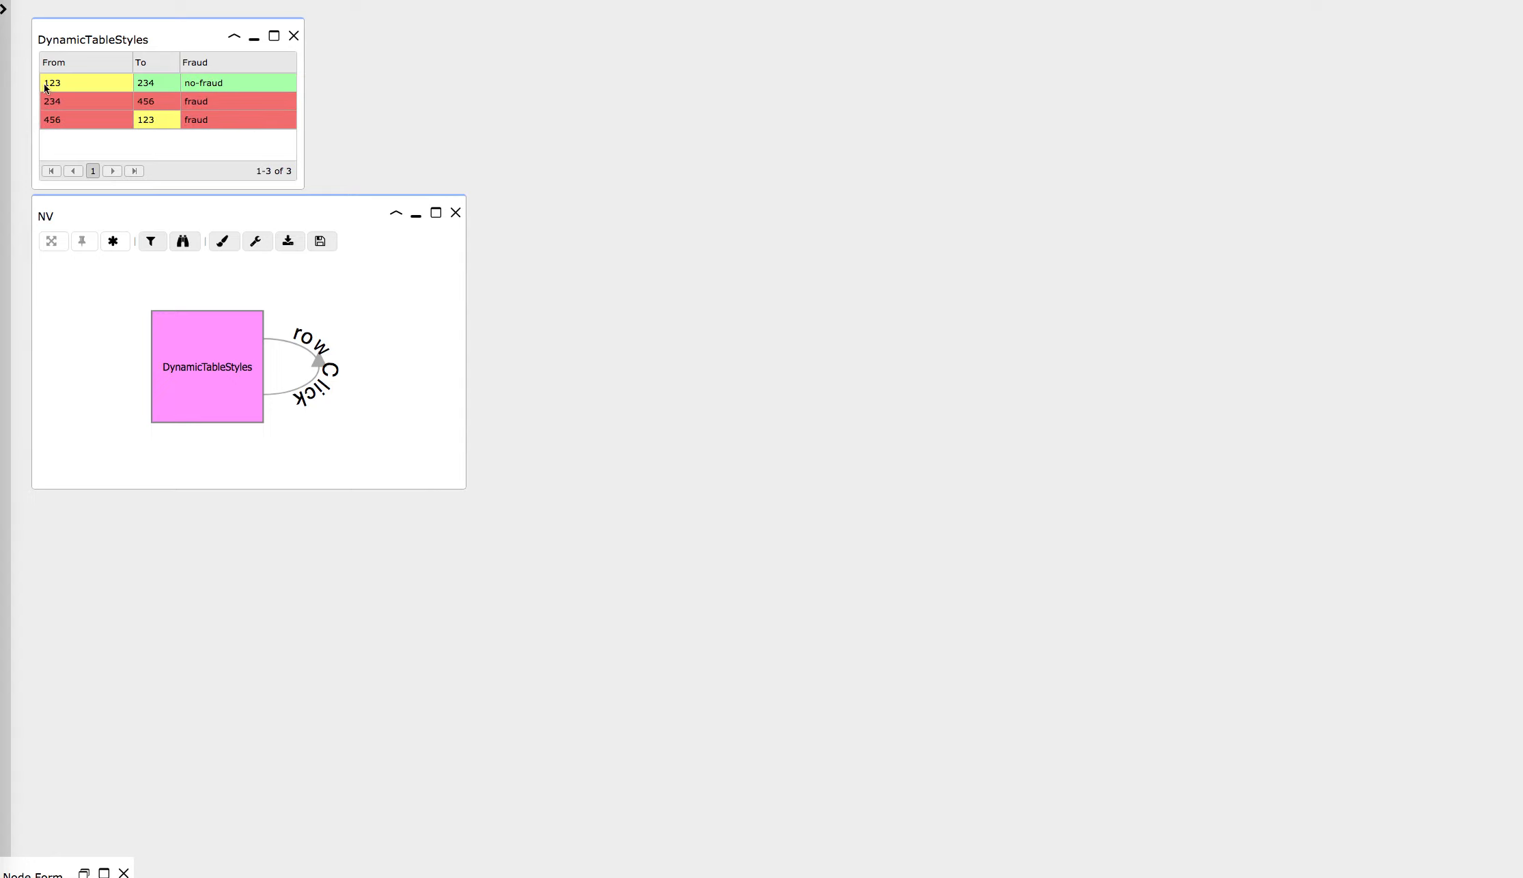
{"action": "left_click", "coordinate": [3, 8]}
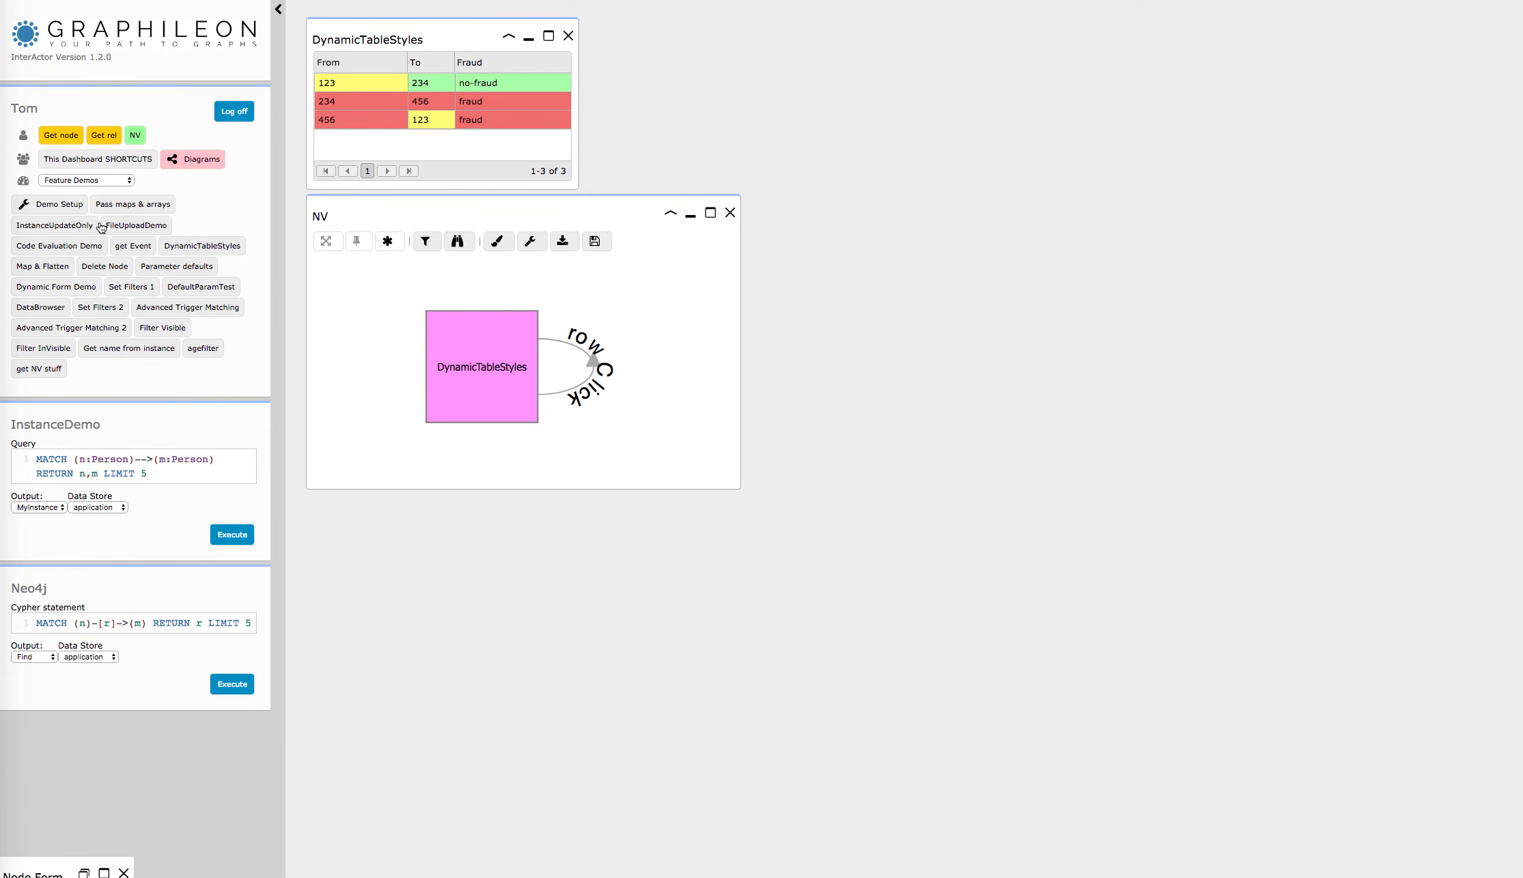